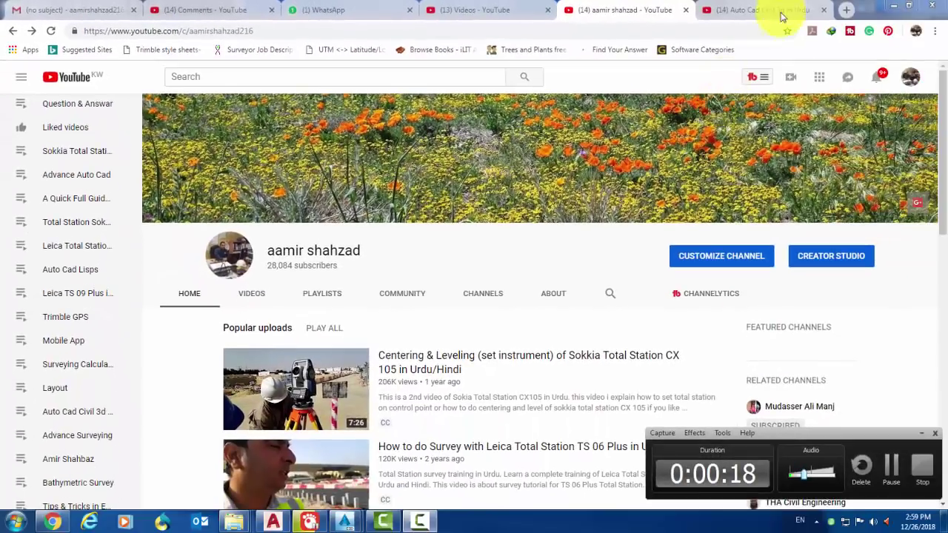
Look through the Auto Cad Civil 3d in Urdu playlist, return to the channel page and collapse its sidebar
{"action": "left_click", "coordinate": [783, 8]}
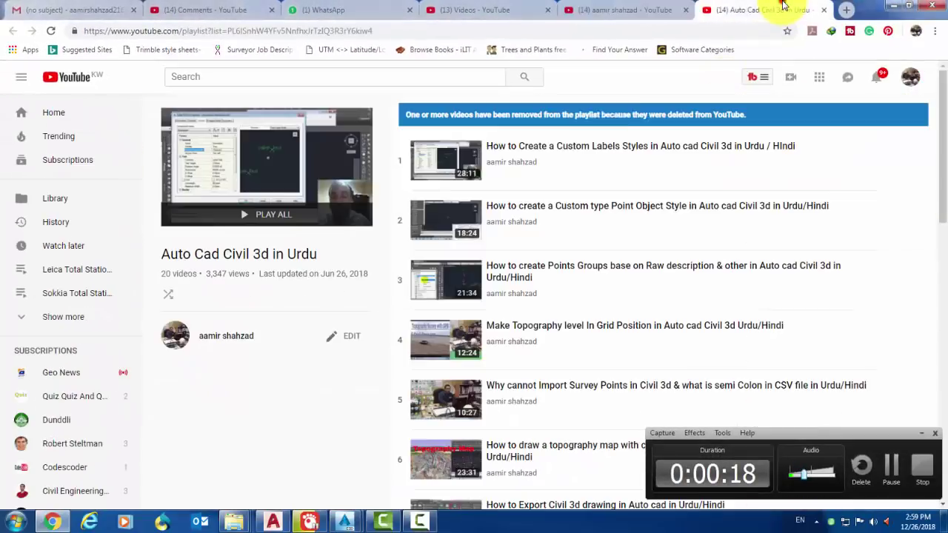
{"action": "scroll", "coordinate": [348, 245], "scroll_direction": "down", "scroll_amount": 10}
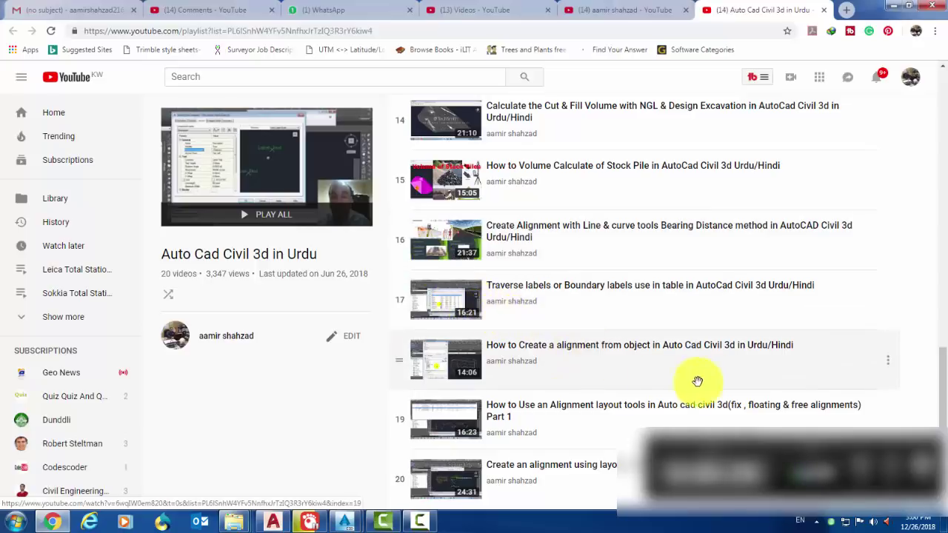
{"action": "left_click", "coordinate": [646, 26]}
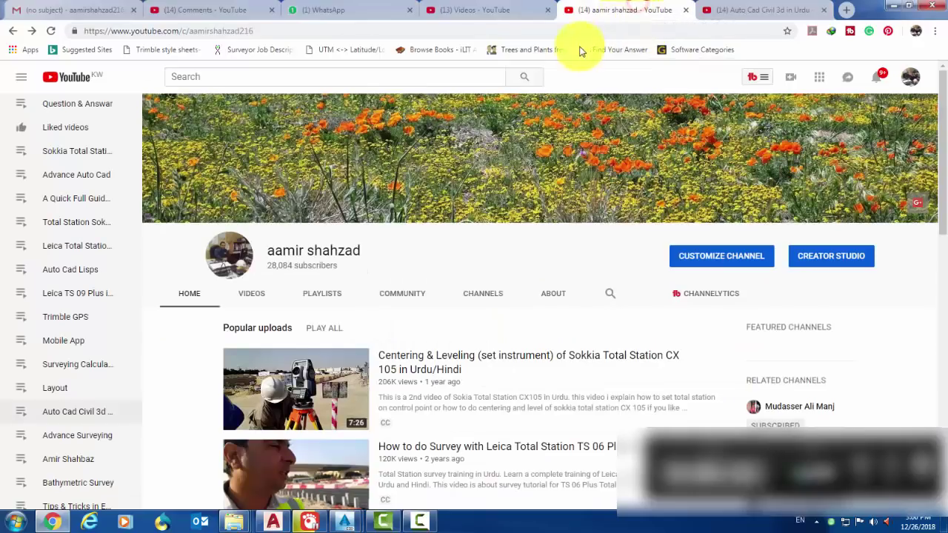
{"action": "left_click", "coordinate": [21, 80]}
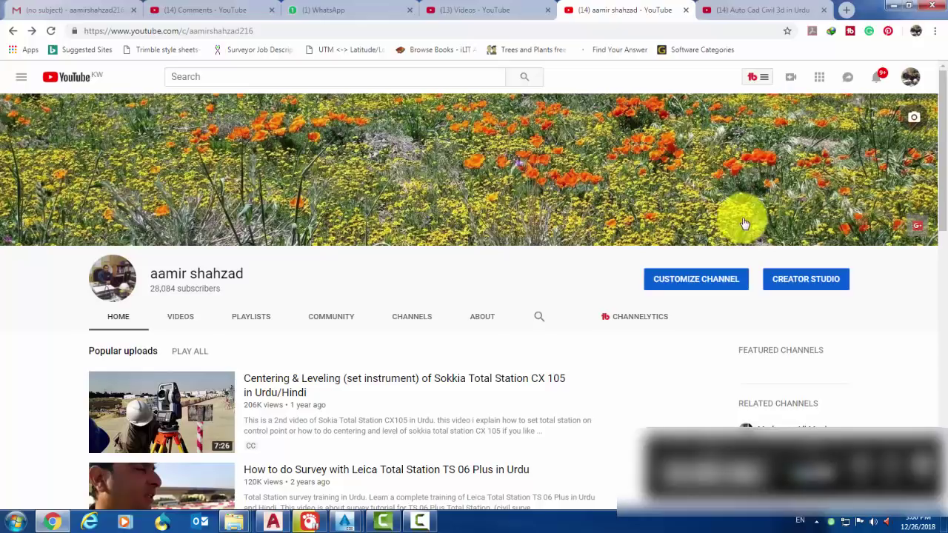
Switch to AutoCAD Civil 3D and examine the road alignments and station labels near the eastern crossing
{"action": "left_click", "coordinate": [895, 10]}
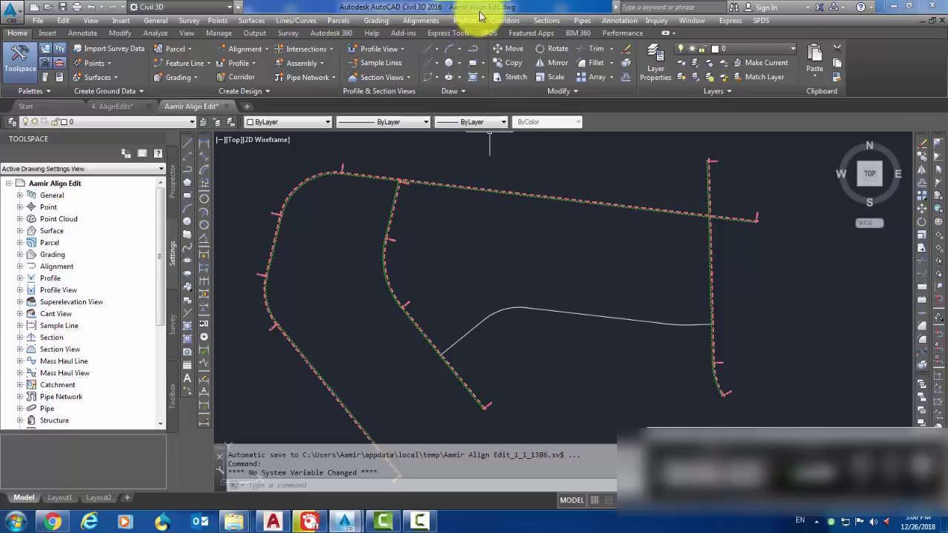
{"action": "scroll", "coordinate": [734, 237], "scroll_direction": "up", "scroll_amount": 2}
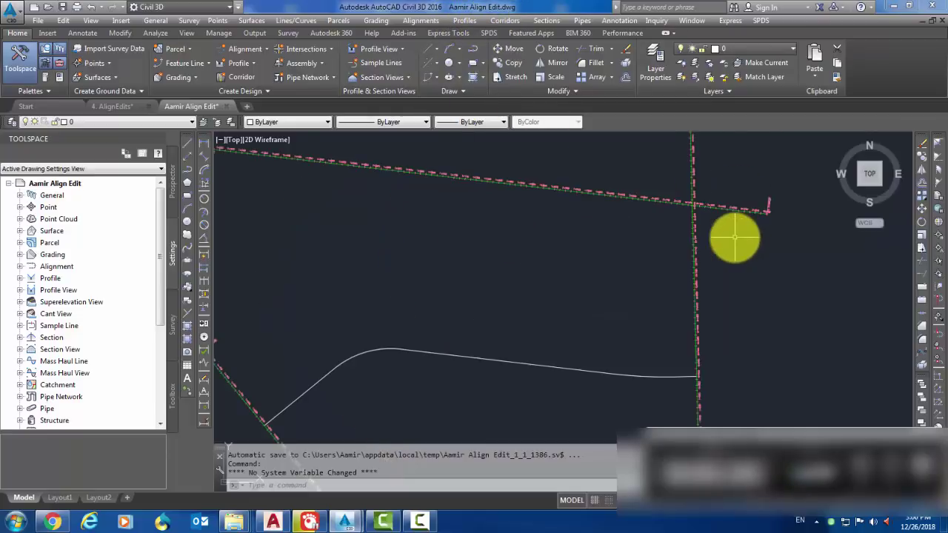
{"action": "scroll", "coordinate": [590, 257], "scroll_direction": "down", "scroll_amount": 2}
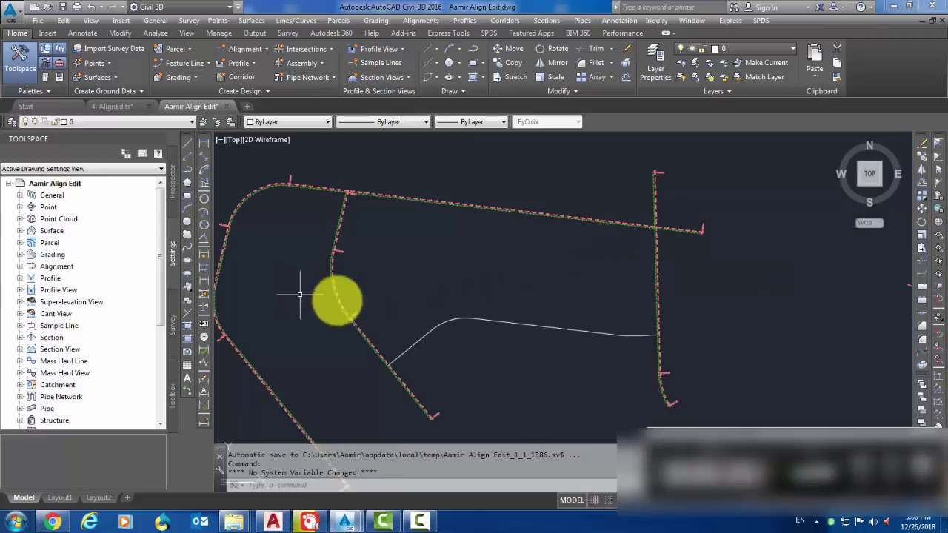
{"action": "scroll", "coordinate": [658, 239], "scroll_direction": "up", "scroll_amount": 3}
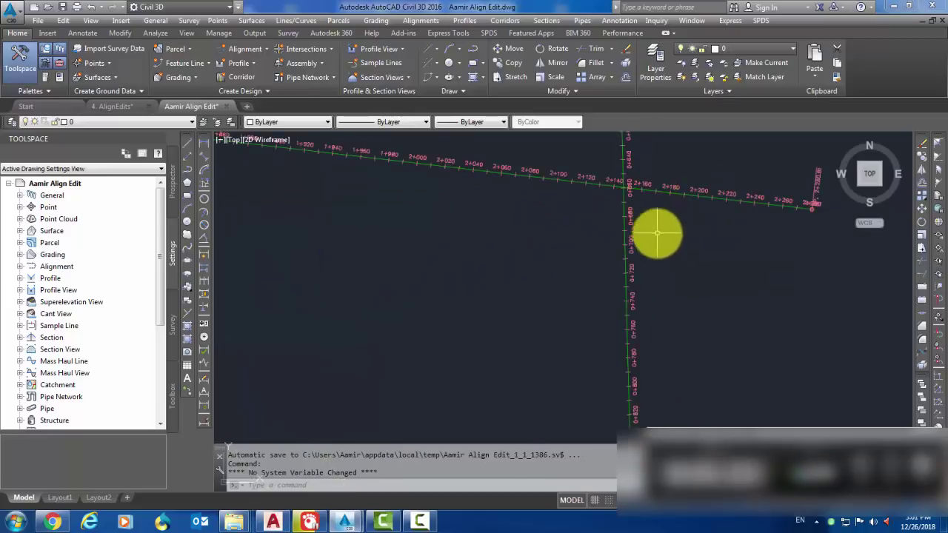
{"action": "scroll", "coordinate": [786, 211], "scroll_direction": "up", "scroll_amount": 4}
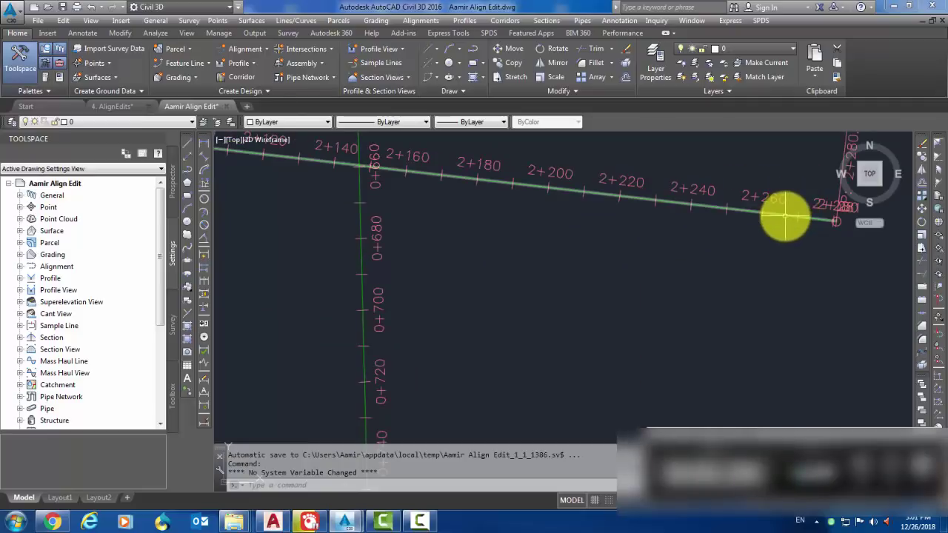
Select the long outer road alignment and examine its grips along the northern tangent
{"action": "left_click", "coordinate": [785, 215]}
{"action": "scroll", "coordinate": [524, 260], "scroll_direction": "down", "scroll_amount": 5}
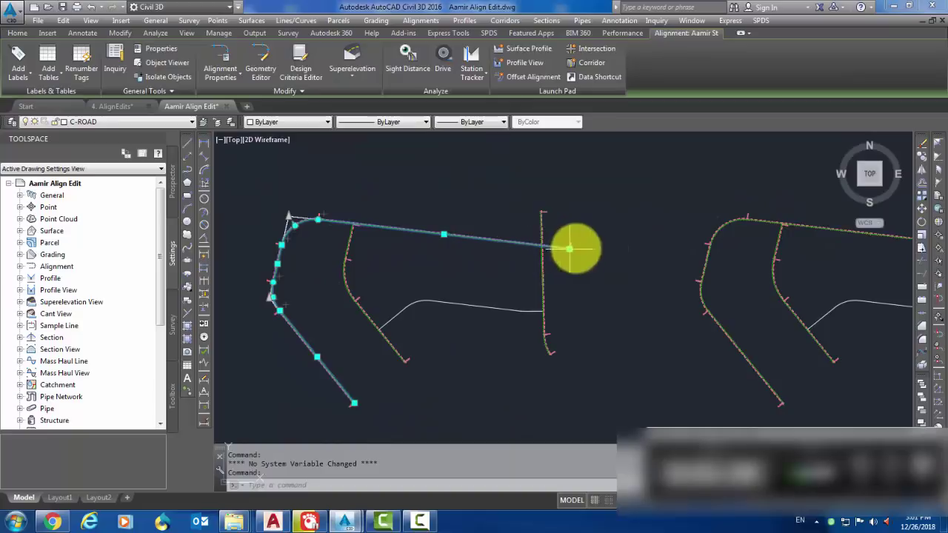
{"action": "scroll", "coordinate": [459, 241], "scroll_direction": "up", "scroll_amount": 5}
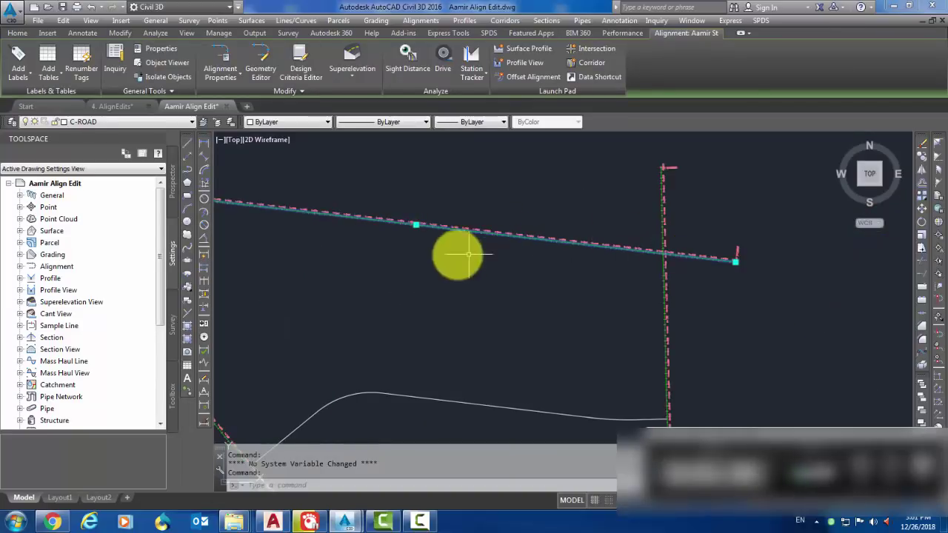
{"action": "middle_click_drag", "start_coordinate": [407, 259], "coordinate": [589, 280]}
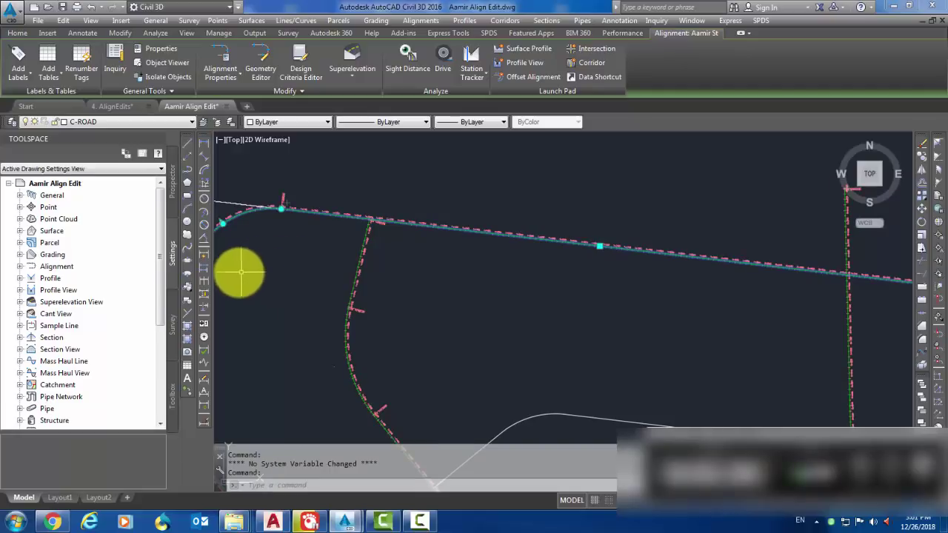
{"action": "middle_click_drag", "start_coordinate": [514, 285], "coordinate": [222, 282]}
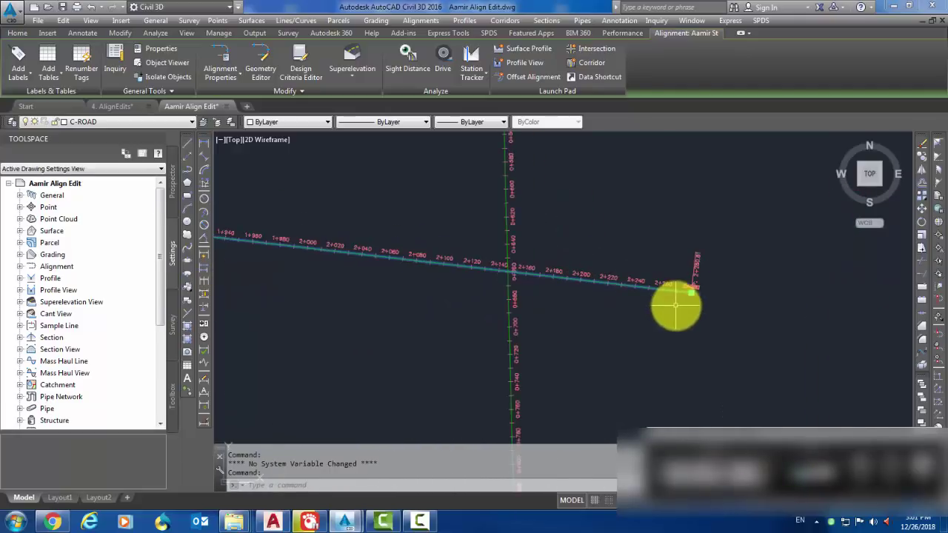
Try to stretch the outer alignment's eastern end point
{"action": "left_click", "coordinate": [692, 294]}
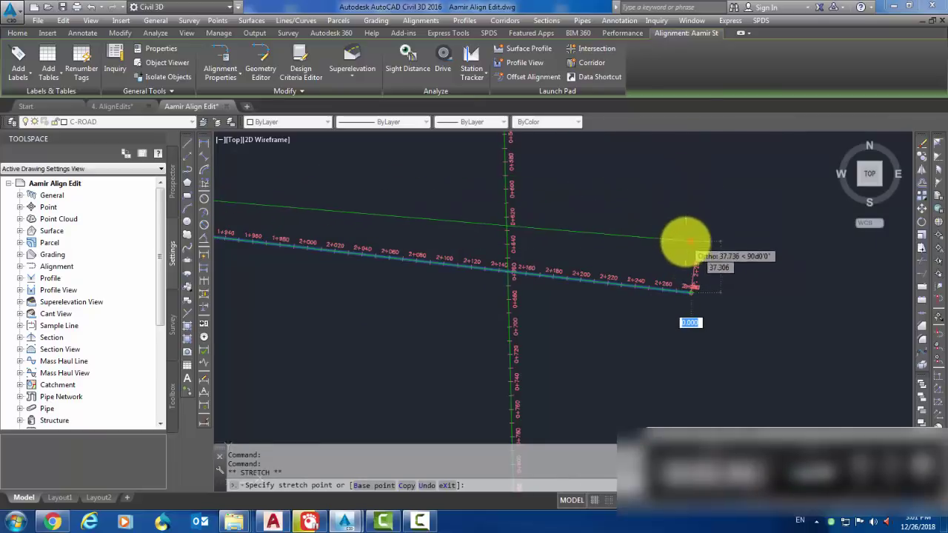
{"action": "scroll", "coordinate": [688, 241], "scroll_direction": "down", "scroll_amount": 5}
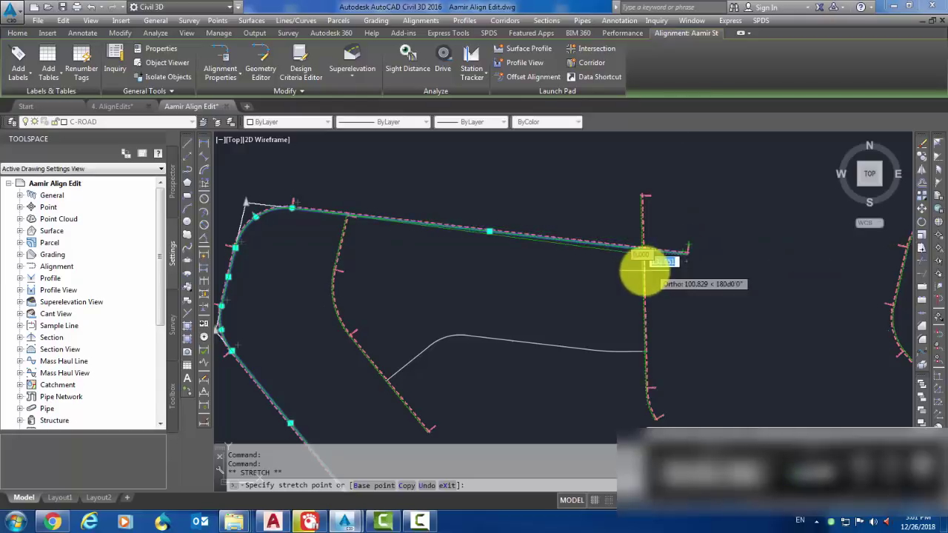
{"action": "key", "text": "Escape"}
Try to stretch the eastern end grip and the mid-curve grip of the outer alignment's northwest curve
{"action": "scroll", "coordinate": [258, 212], "scroll_direction": "up", "scroll_amount": 2}
{"action": "scroll", "coordinate": [257, 212], "scroll_direction": "up", "scroll_amount": 2}
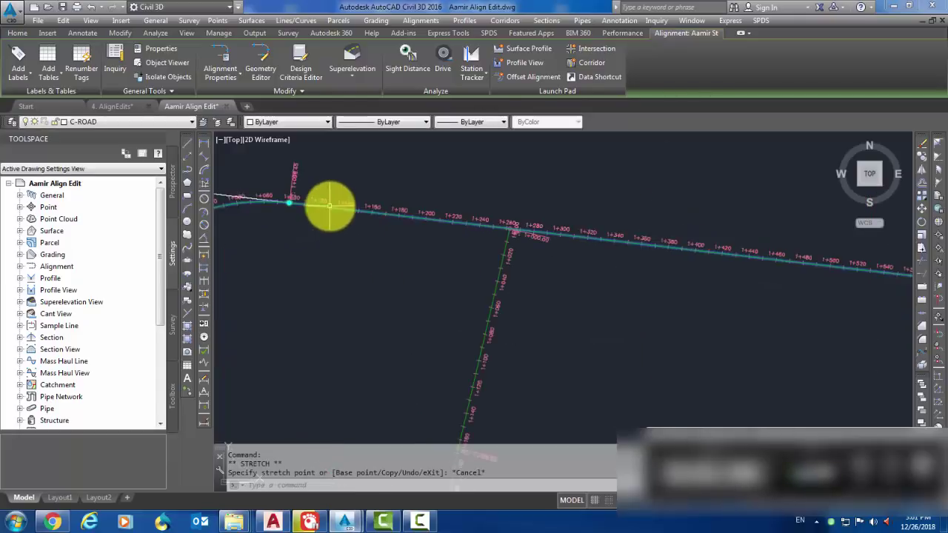
{"action": "scroll", "coordinate": [376, 228], "scroll_direction": "up", "scroll_amount": 2}
{"action": "middle_click_drag", "start_coordinate": [394, 271], "coordinate": [445, 250]}
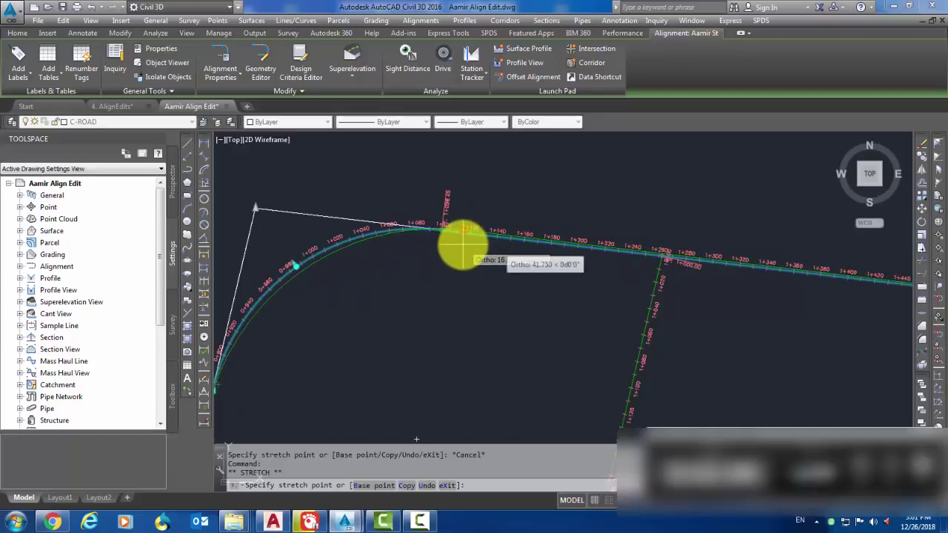
{"action": "key", "text": "Escape"}
{"action": "key", "text": "Escape"}
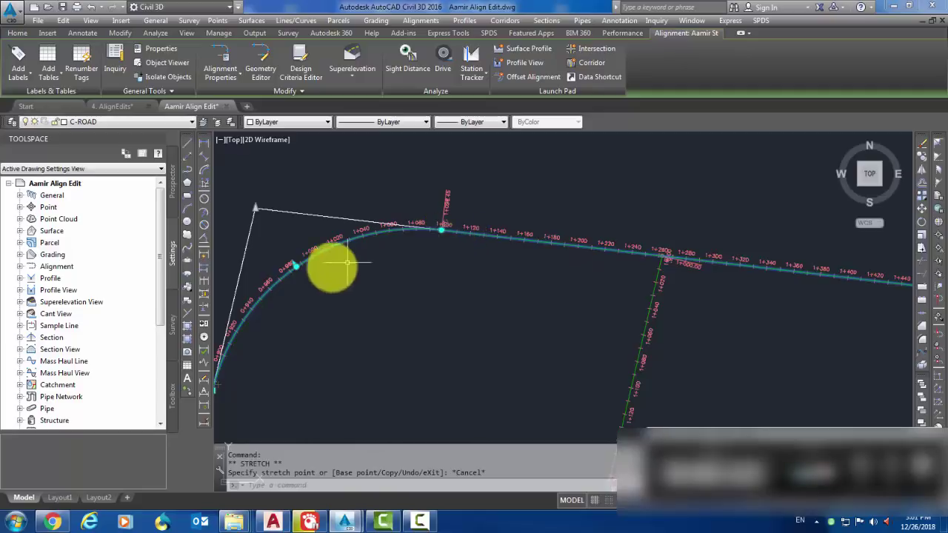
{"action": "left_click", "coordinate": [294, 265]}
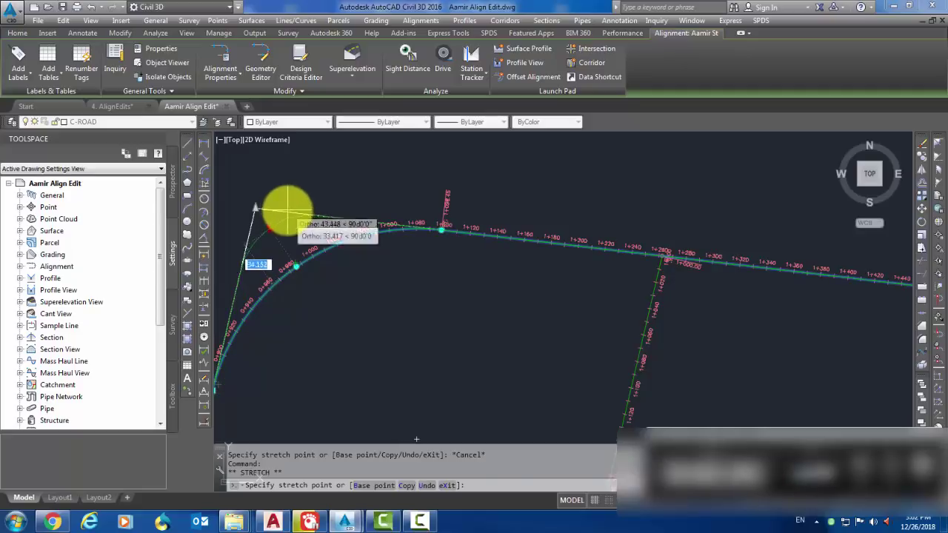
{"action": "key", "text": "Escape"}
Review the remaining tangent and curve grips of the outer alignment and clear the selection
{"action": "scroll", "coordinate": [326, 224], "scroll_direction": "down", "scroll_amount": 5}
{"action": "scroll", "coordinate": [285, 322], "scroll_direction": "up", "scroll_amount": 4}
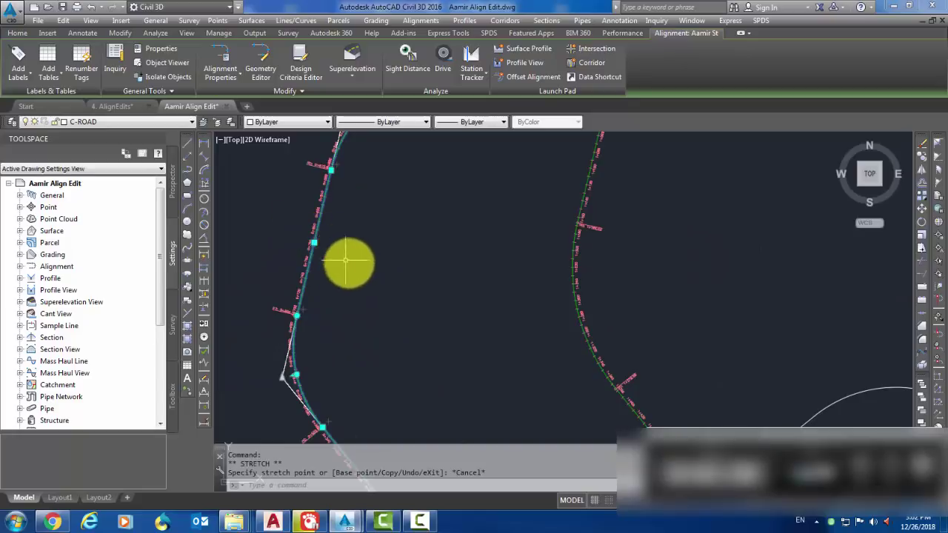
{"action": "scroll", "coordinate": [307, 274], "scroll_direction": "down", "scroll_amount": 2}
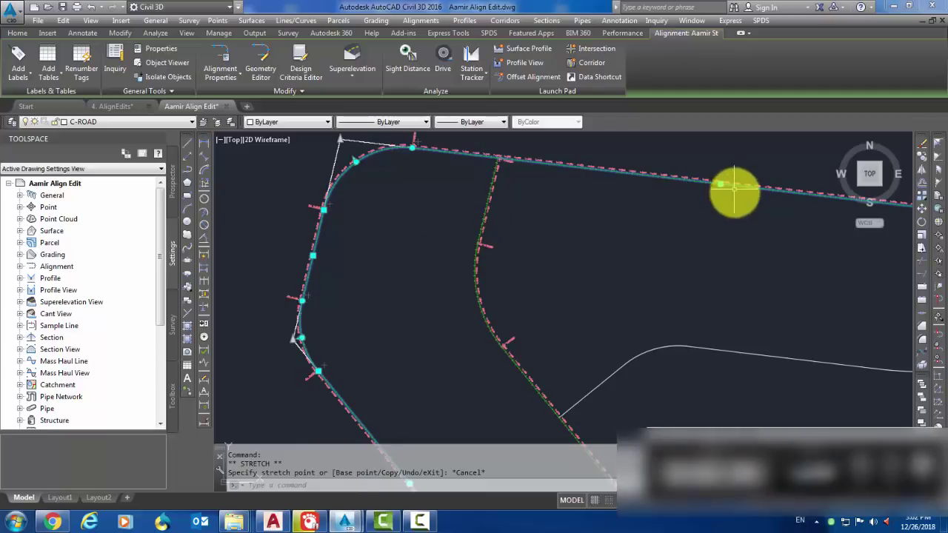
{"action": "middle_click_drag", "start_coordinate": [667, 263], "coordinate": [516, 249]}
{"action": "scroll", "coordinate": [529, 244], "scroll_direction": "down", "scroll_amount": 5}
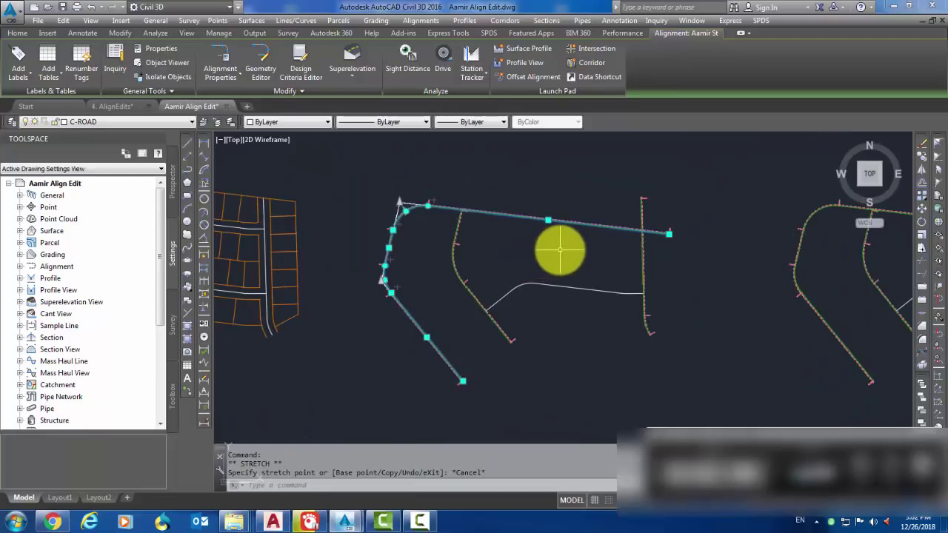
{"action": "key", "text": "Escape"}
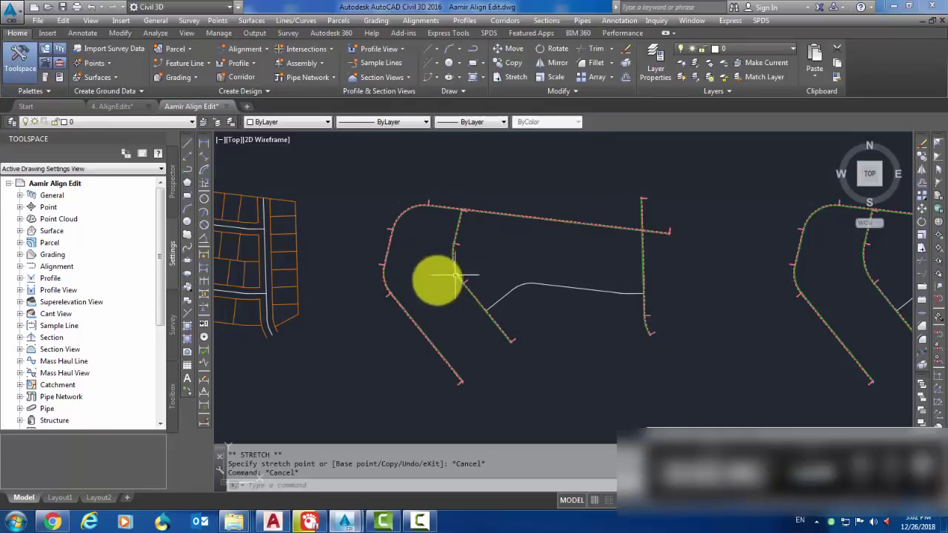
Compare the parcel layout's road centerlines with the alignments, checking the eastern crossing and the northern tangent's station labels
{"action": "middle_click_drag", "start_coordinate": [437, 277], "coordinate": [645, 292]}
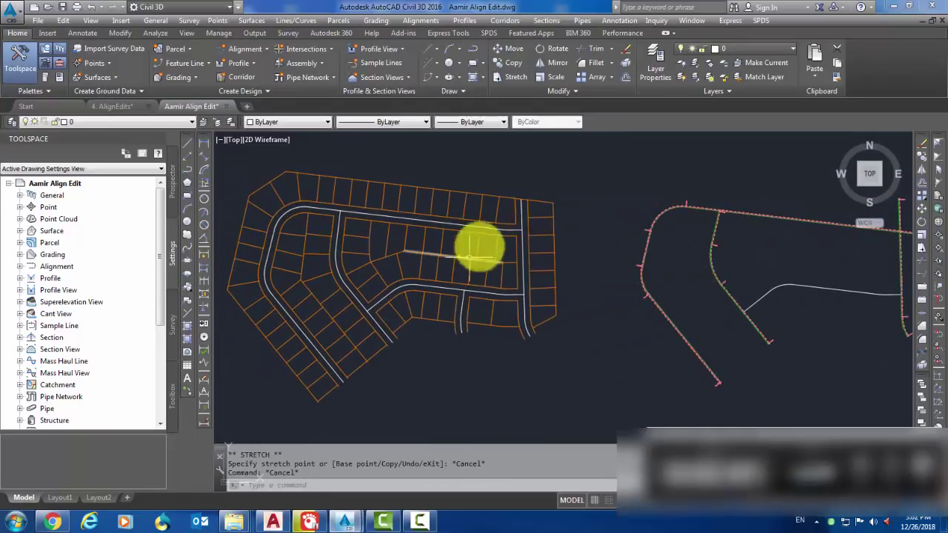
{"action": "mouse_move", "coordinate": [545, 239]}
{"action": "middle_mouse_down"}
{"action": "mouse_move", "coordinate": [522, 268]}
{"action": "mouse_move", "coordinate": [408, 269]}
{"action": "middle_mouse_up"}
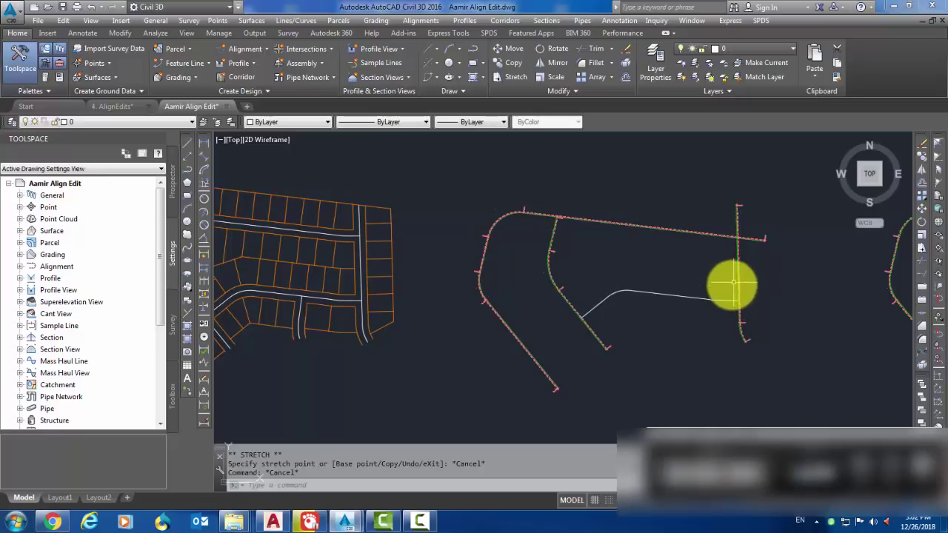
{"action": "scroll", "coordinate": [719, 255], "scroll_direction": "up", "scroll_amount": 4}
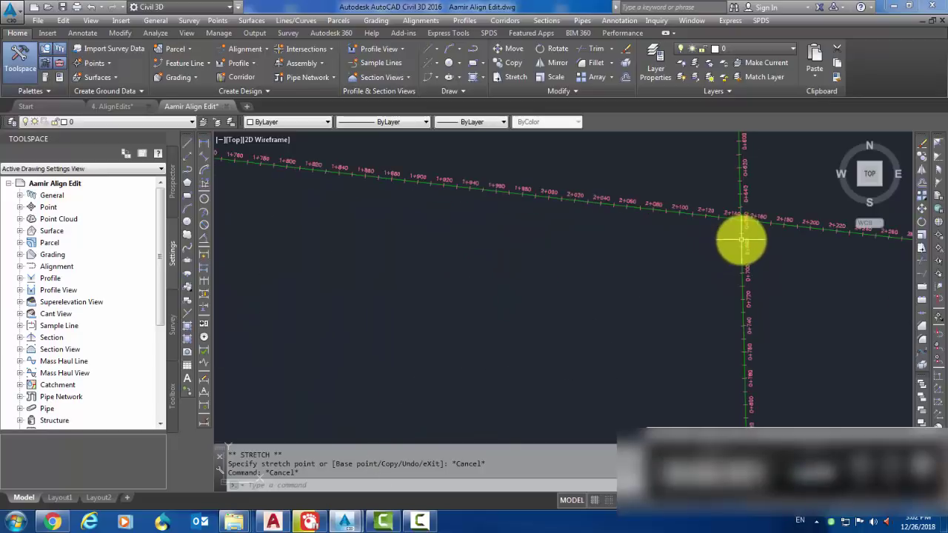
{"action": "scroll", "coordinate": [733, 244], "scroll_direction": "down", "scroll_amount": 2}
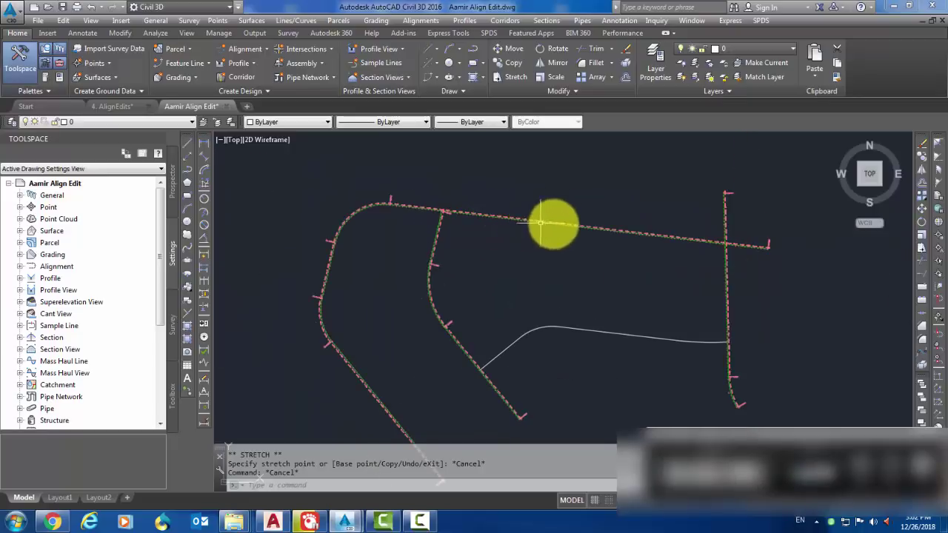
{"action": "scroll", "coordinate": [647, 235], "scroll_direction": "up", "scroll_amount": 4}
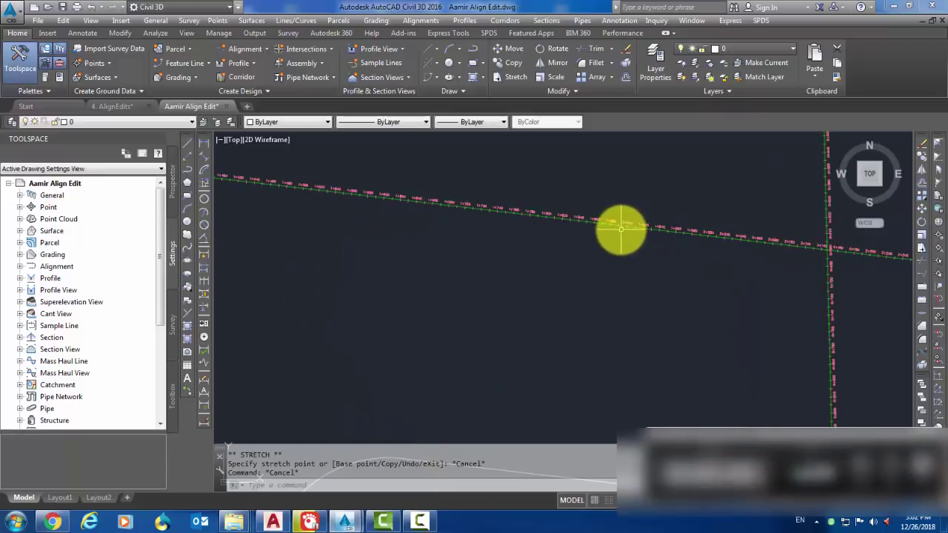
{"action": "left_click", "coordinate": [622, 226]}
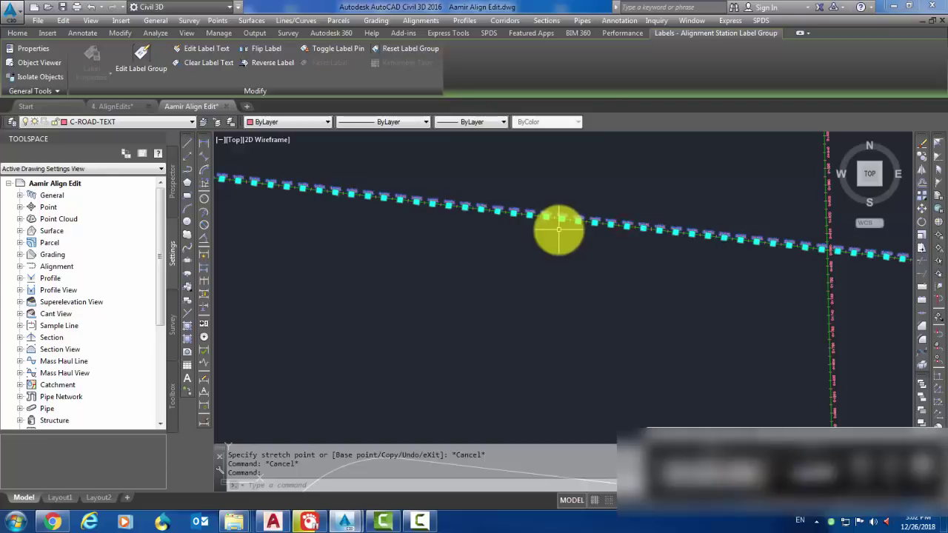
{"action": "key", "text": "Escape"}
{"action": "scroll", "coordinate": [685, 278], "scroll_direction": "down", "scroll_amount": 4}
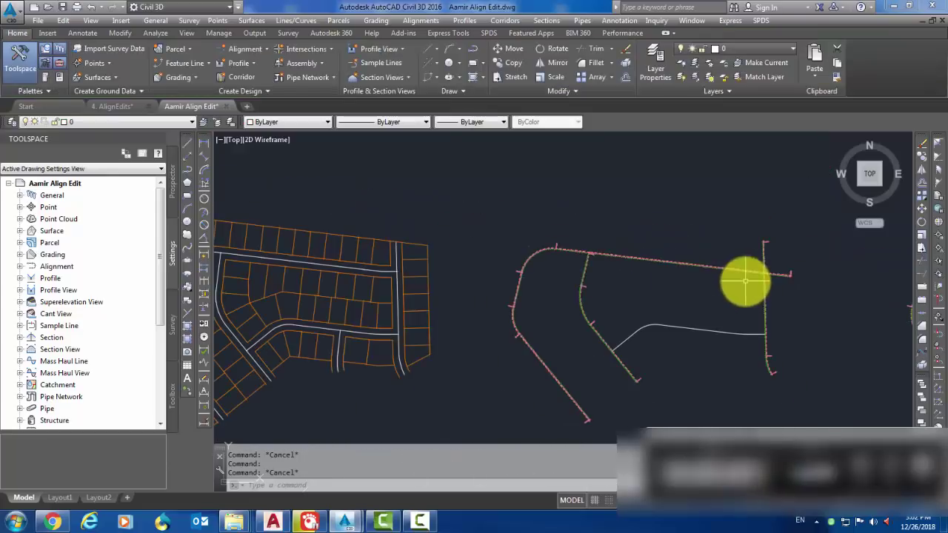
Select the northern road centerline in the parcel layout and examine its short curved end at the eastern road
{"action": "middle_click_drag", "start_coordinate": [355, 280], "coordinate": [569, 279]}
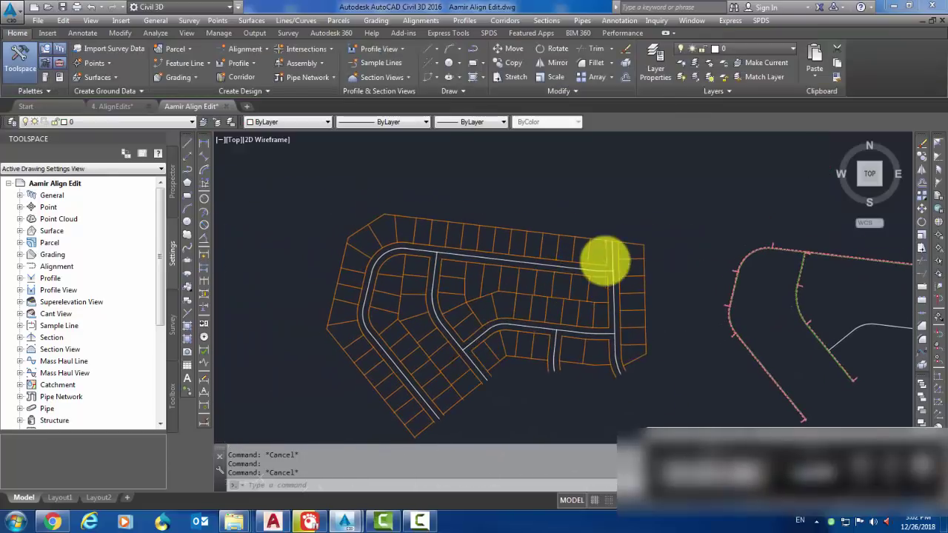
{"action": "scroll", "coordinate": [606, 261], "scroll_direction": "up", "scroll_amount": 6}
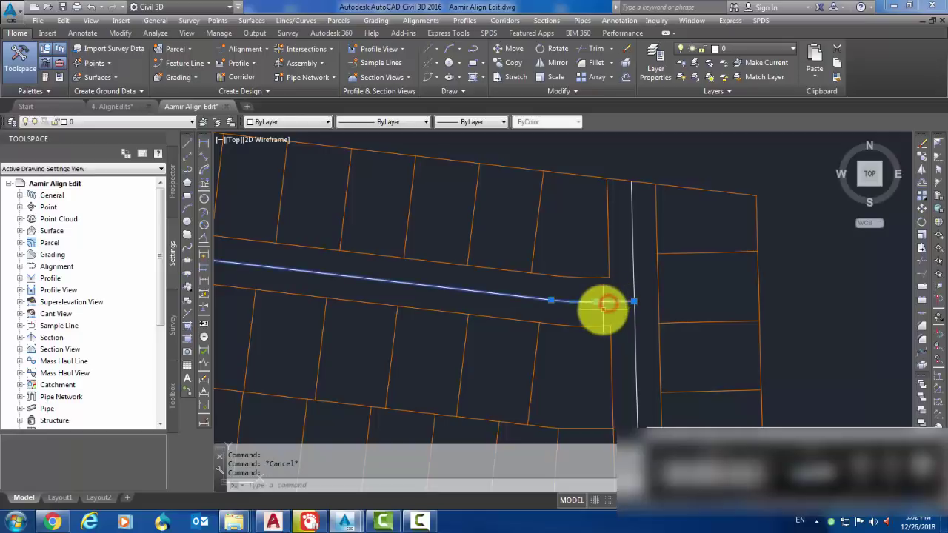
{"action": "mouse_move", "coordinate": [596, 301]}
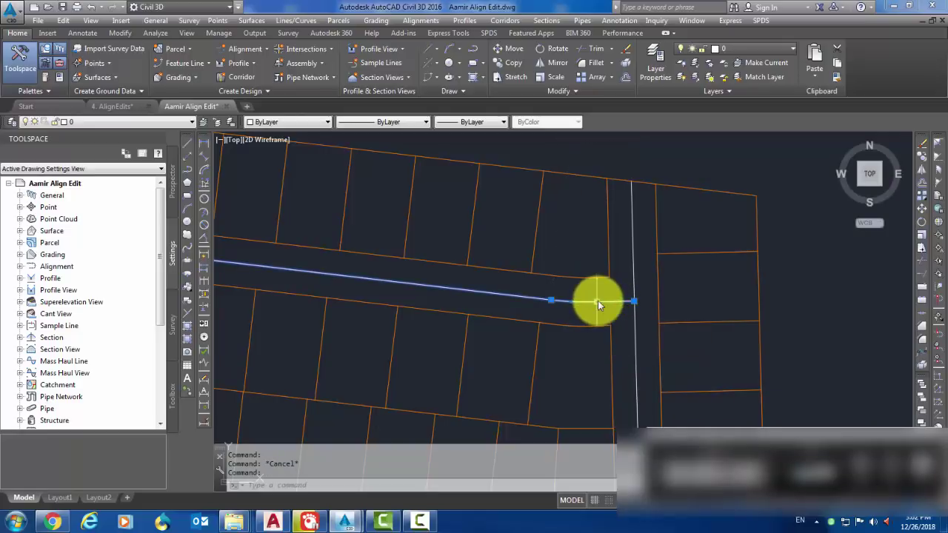
{"action": "scroll", "coordinate": [563, 303], "scroll_direction": "down", "scroll_amount": 10}
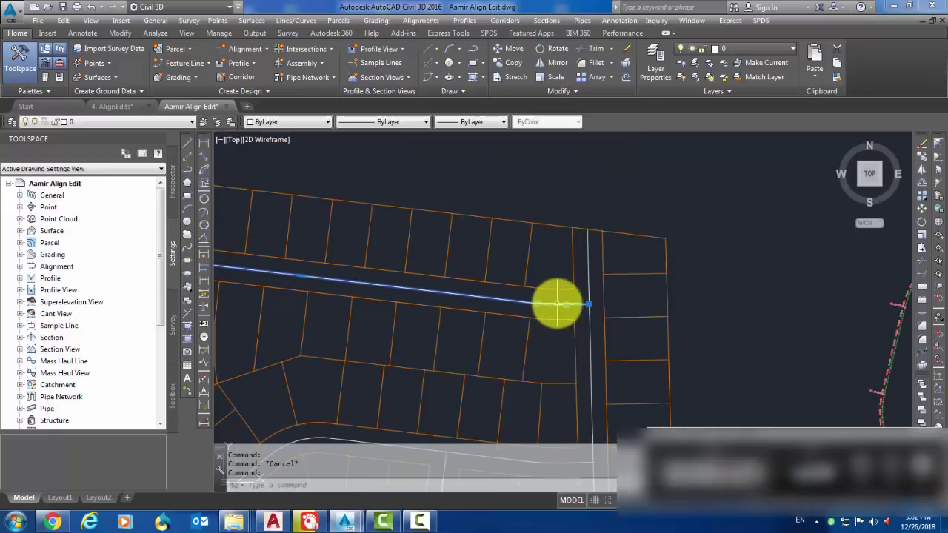
{"action": "scroll", "coordinate": [550, 313], "scroll_direction": "up", "scroll_amount": 6}
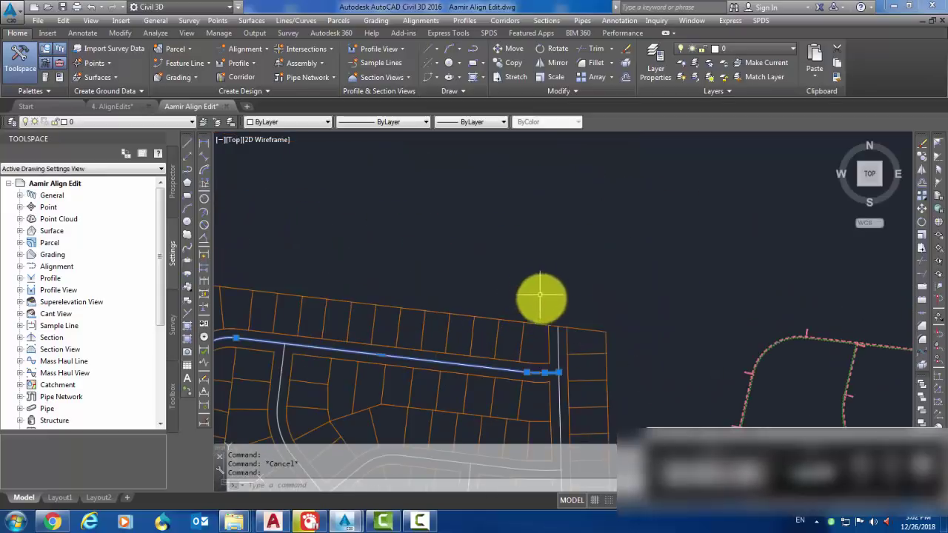
Deselect the road centerline and compare the parcel layout's northern road with the alignments, examining the stationing around the eastern crossing
{"action": "key", "text": "Escape"}
{"action": "scroll", "coordinate": [550, 309], "scroll_direction": "down", "scroll_amount": 2}
{"action": "middle_click_drag", "start_coordinate": [552, 372], "coordinate": [388, 296]}
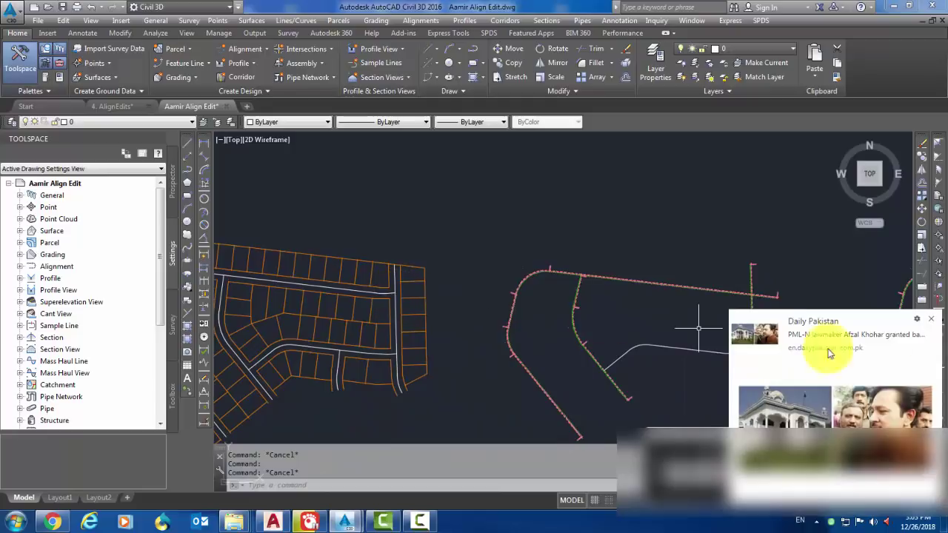
{"action": "left_click", "coordinate": [934, 321]}
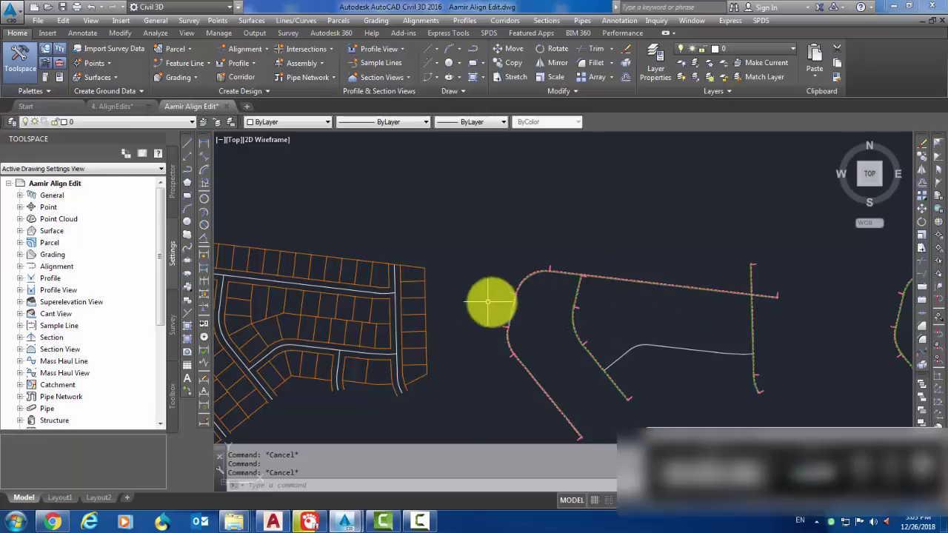
{"action": "scroll", "coordinate": [731, 297], "scroll_direction": "up", "scroll_amount": 2}
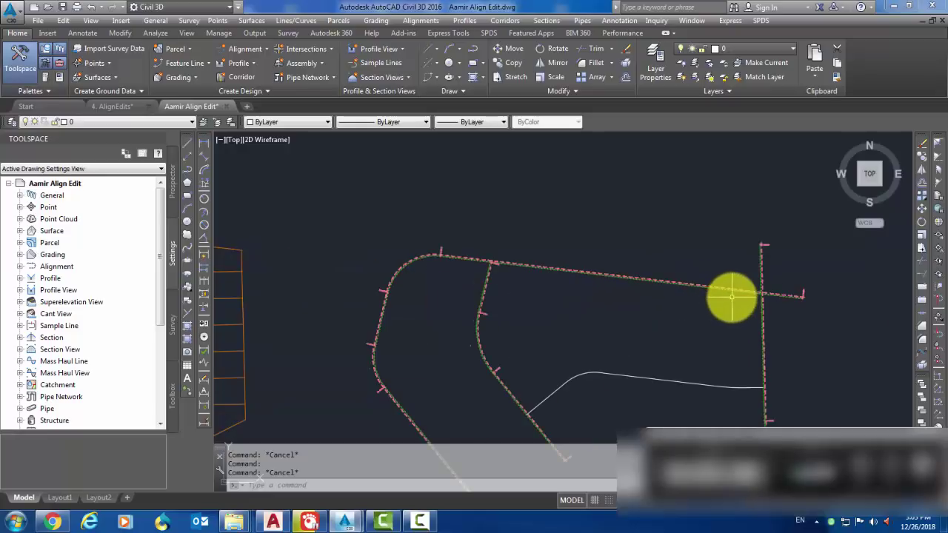
{"action": "scroll", "coordinate": [746, 296], "scroll_direction": "up", "scroll_amount": 2}
{"action": "scroll", "coordinate": [767, 296], "scroll_direction": "up", "scroll_amount": 2}
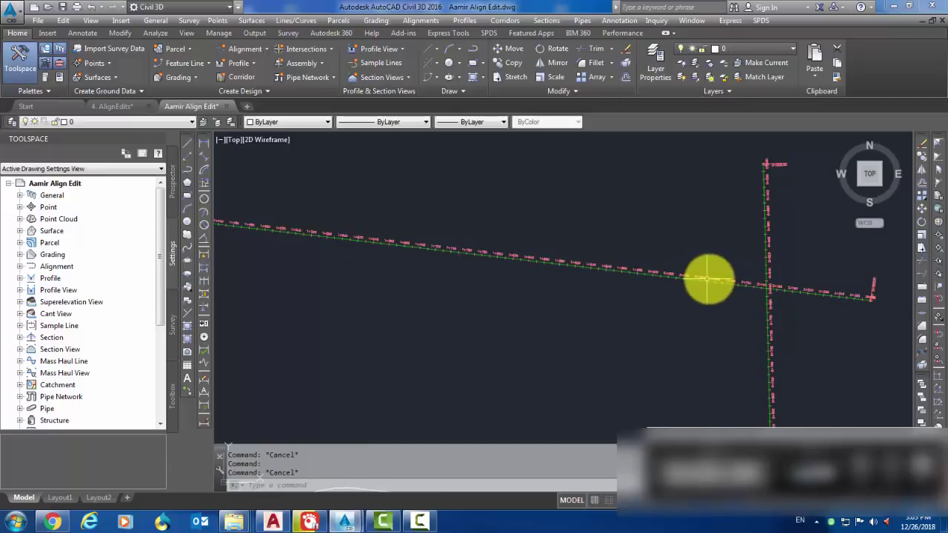
{"action": "scroll", "coordinate": [773, 303], "scroll_direction": "down", "scroll_amount": 1}
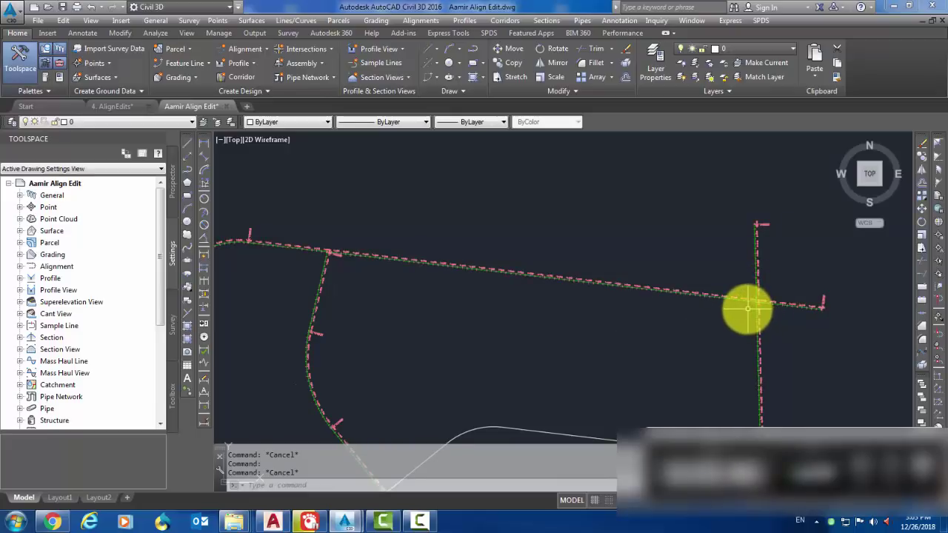
{"action": "scroll", "coordinate": [747, 309], "scroll_direction": "up", "scroll_amount": 2}
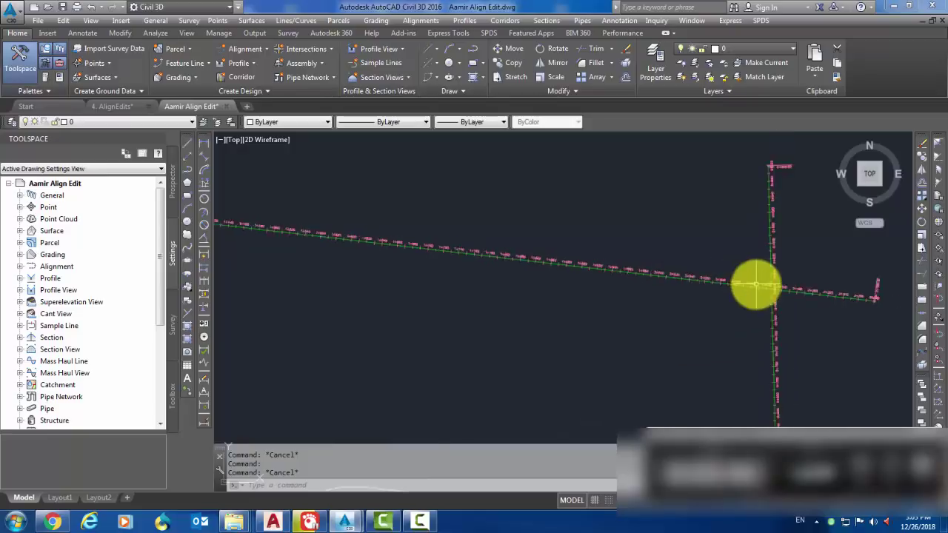
{"action": "scroll", "coordinate": [755, 285], "scroll_direction": "down", "scroll_amount": 3}
{"action": "middle_click_drag", "start_coordinate": [417, 299], "coordinate": [642, 297]}
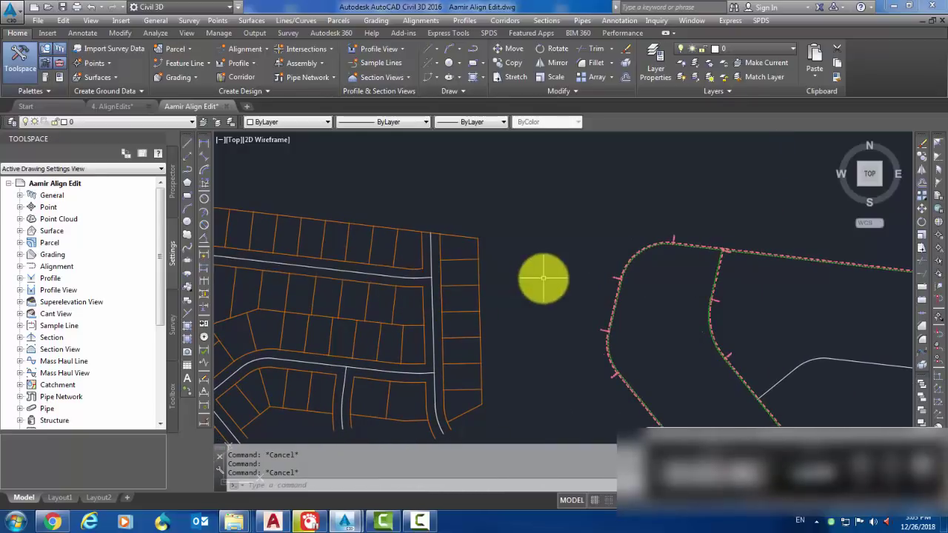
{"action": "mouse_move", "coordinate": [666, 285]}
{"action": "middle_mouse_down"}
{"action": "mouse_move", "coordinate": [575, 321]}
{"action": "mouse_move", "coordinate": [398, 307]}
{"action": "middle_mouse_up"}
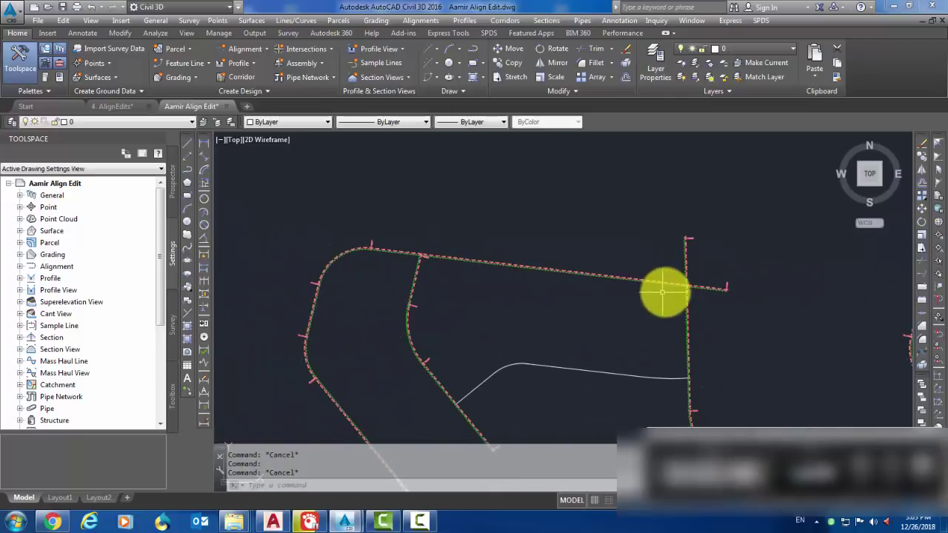
{"action": "scroll", "coordinate": [666, 291], "scroll_direction": "up", "scroll_amount": 1}
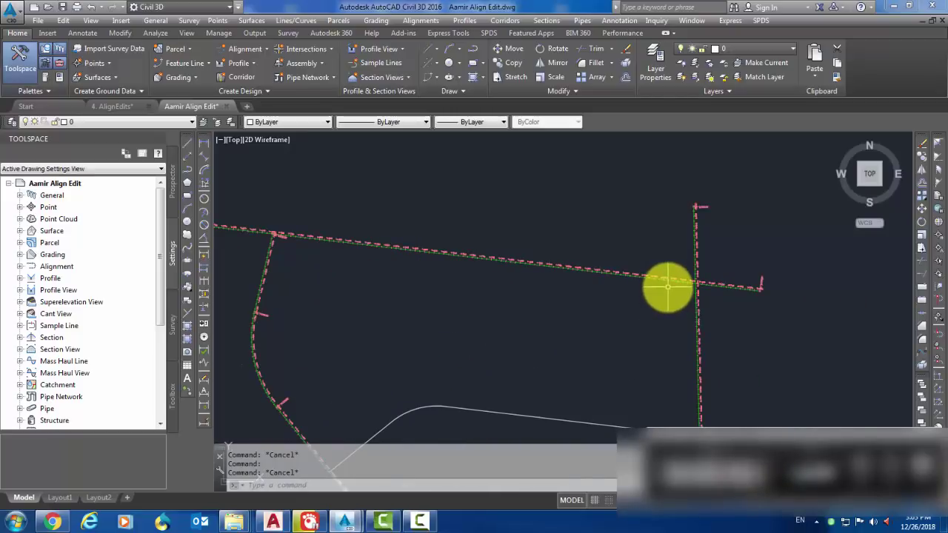
Start a line at station 652 with offset 0 on the eastern alignment, using the station-offset point reference
{"action": "mouse_move", "coordinate": [667, 286]}
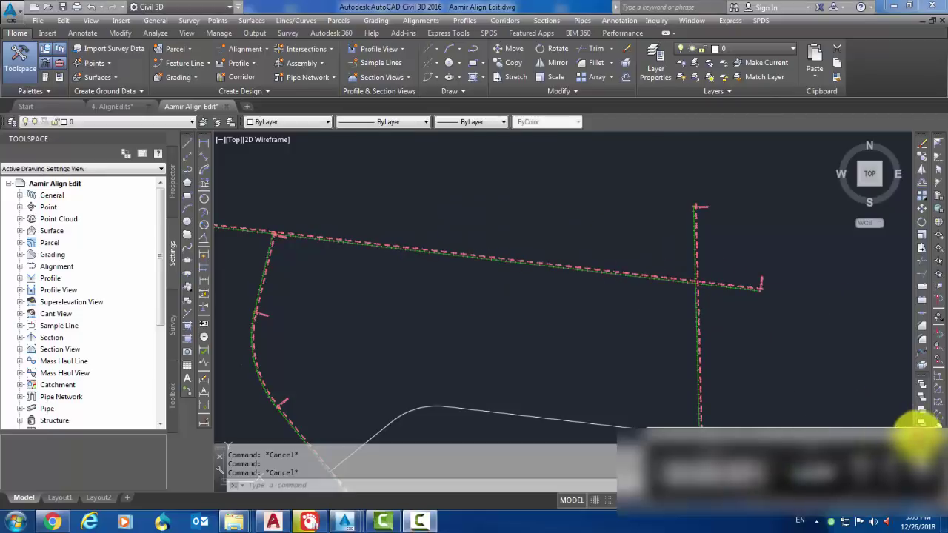
{"action": "type", "text": "l"}
{"action": "key", "text": "Return"}
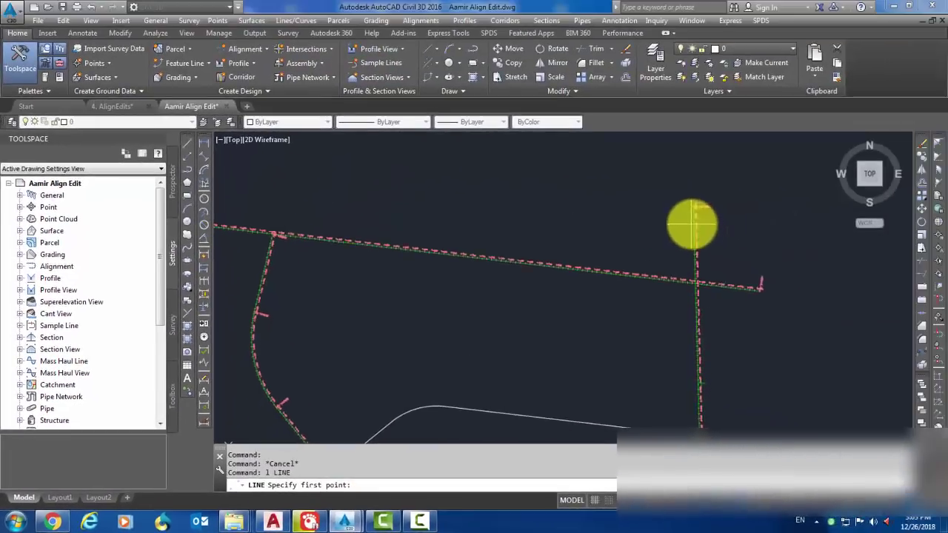
{"action": "scroll", "coordinate": [693, 222], "scroll_direction": "up", "scroll_amount": 4}
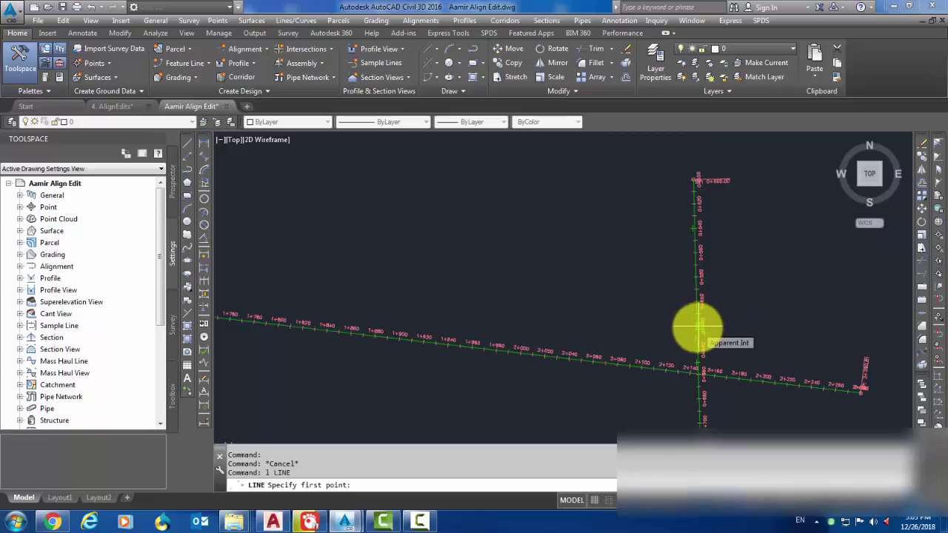
{"action": "left_click", "coordinate": [939, 301]}
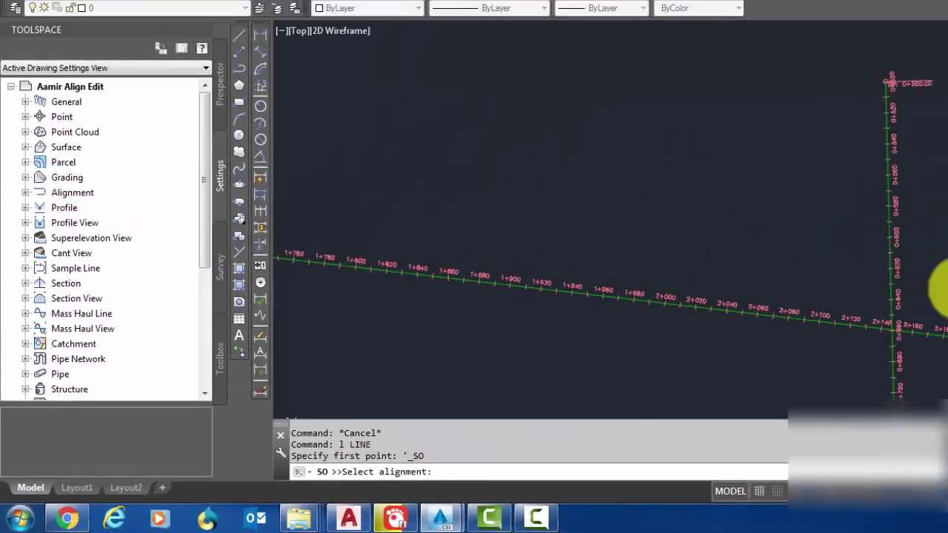
{"action": "scroll", "coordinate": [874, 313], "scroll_direction": "up", "scroll_amount": 4}
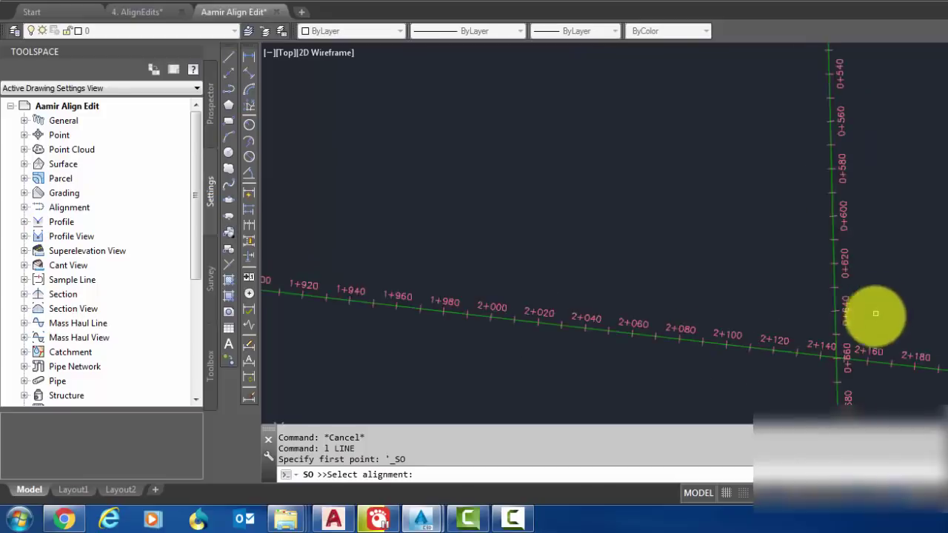
{"action": "left_click", "coordinate": [809, 319]}
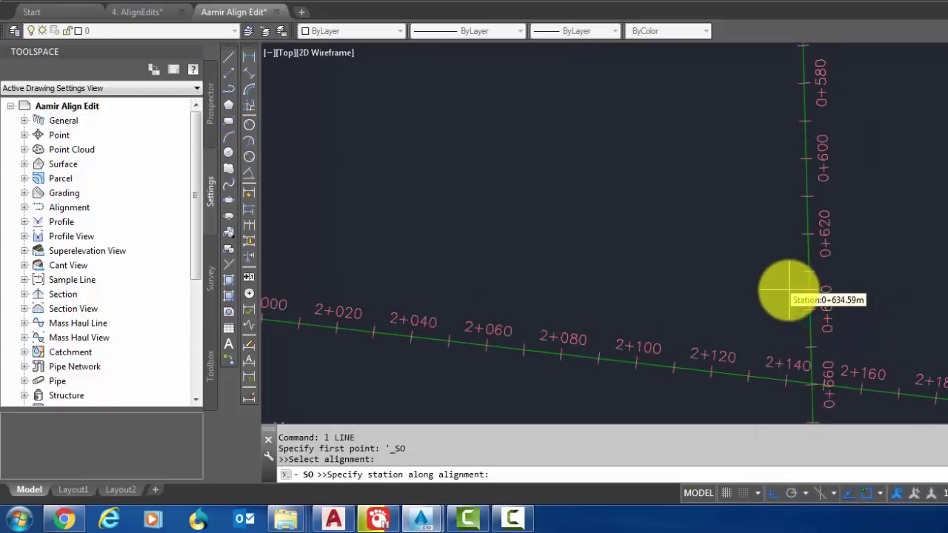
{"action": "scroll", "coordinate": [785, 288], "scroll_direction": "down", "scroll_amount": 2}
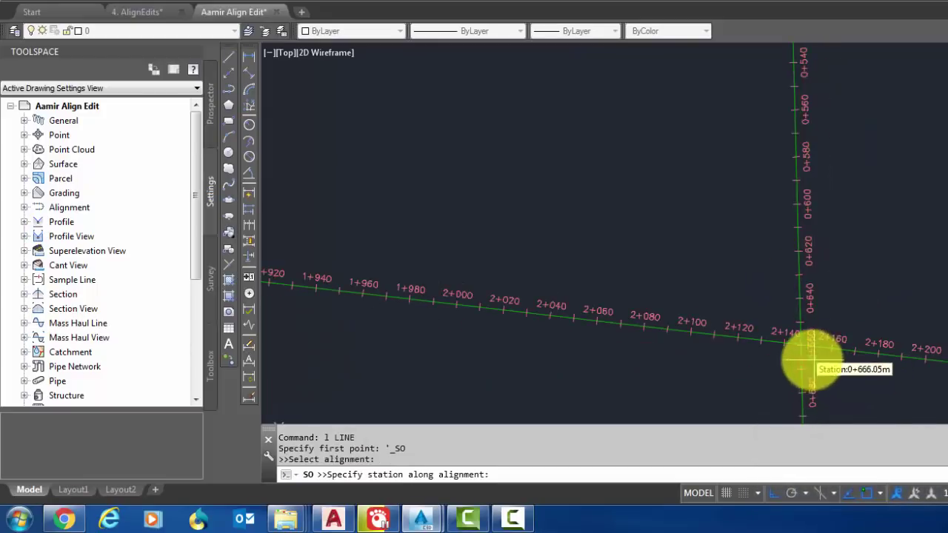
{"action": "middle_click_drag", "start_coordinate": [812, 360], "coordinate": [766, 282]}
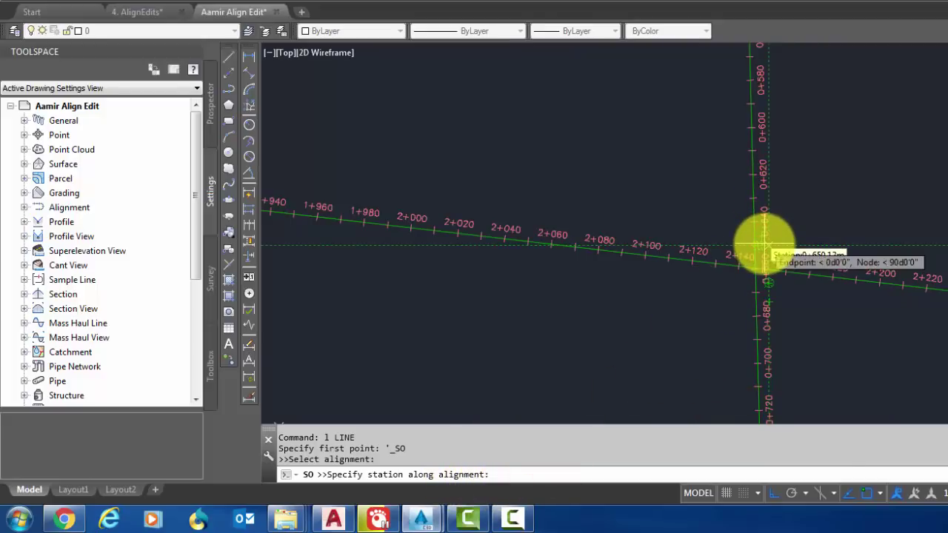
{"action": "scroll", "coordinate": [727, 246], "scroll_direction": "up", "scroll_amount": 4}
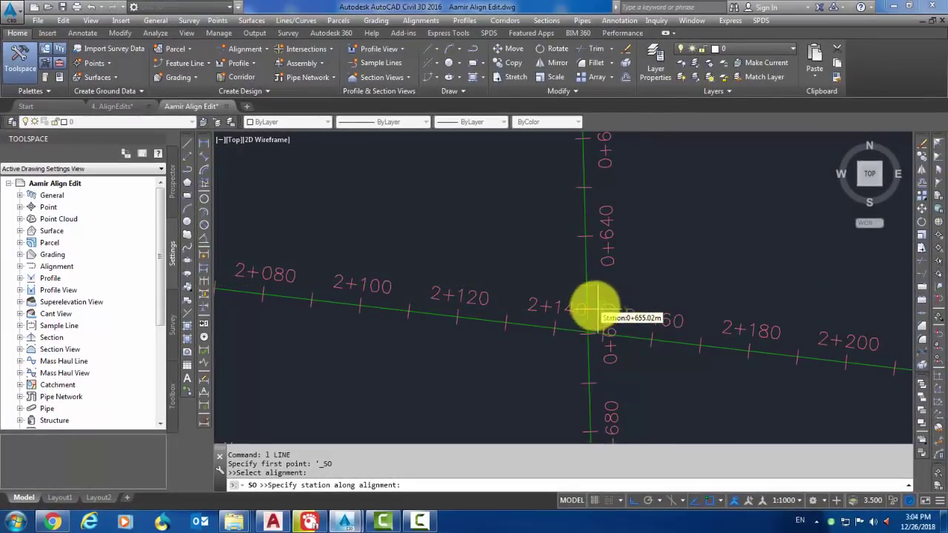
{"action": "scroll", "coordinate": [588, 296], "scroll_direction": "up", "scroll_amount": 2}
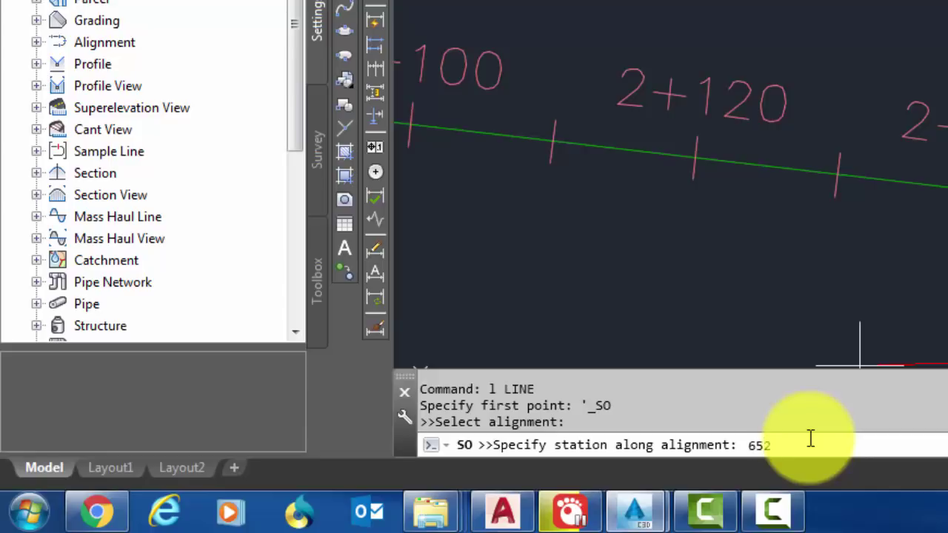
{"action": "key", "text": "Return"}
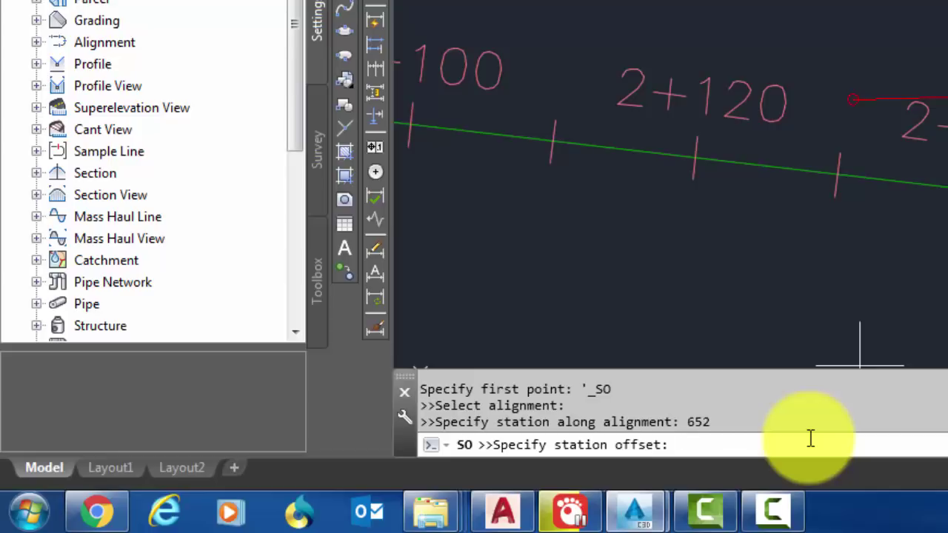
{"action": "type", "text": "0"}
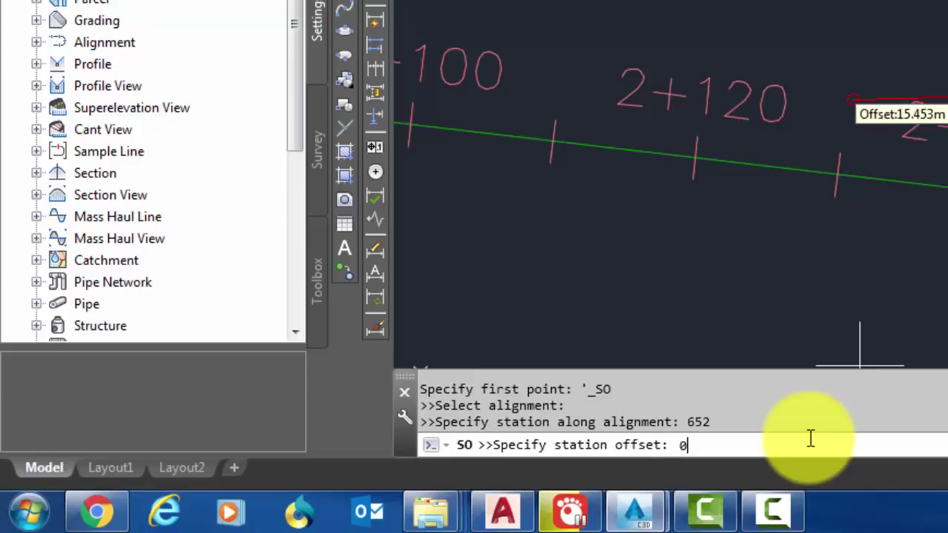
{"action": "key", "text": "Return"}
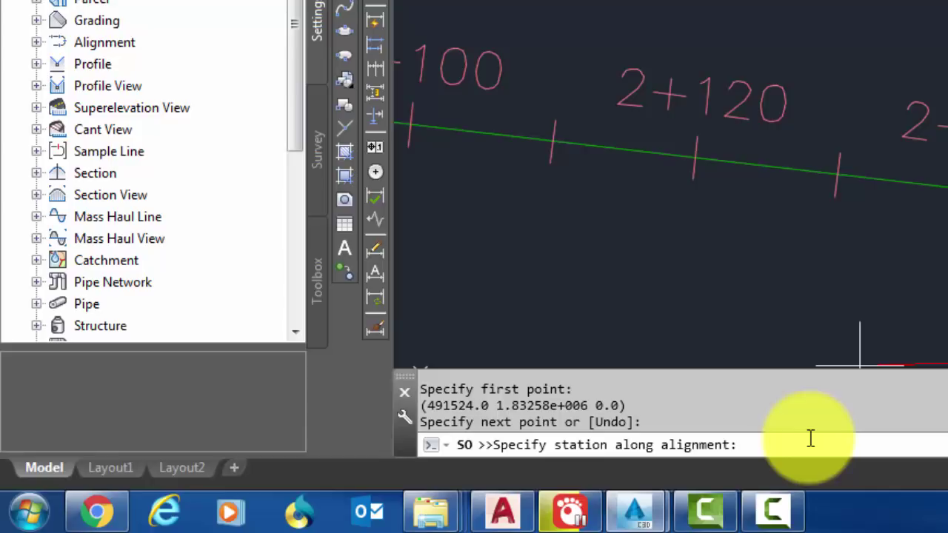
End the line at station 652 with an offset of 100 from the eastern alignment
{"action": "type", "text": "52"}
{"action": "key", "text": "Return"}
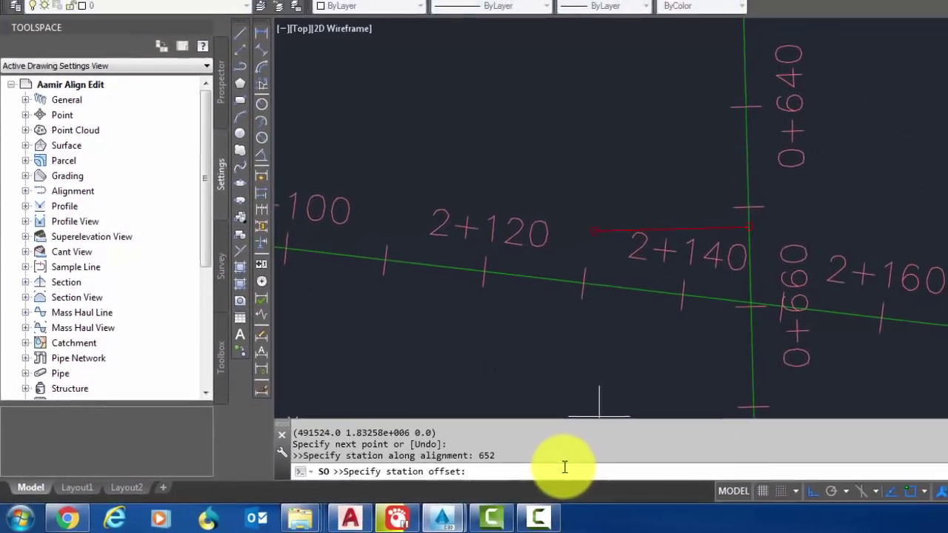
{"action": "type", "text": "100"}
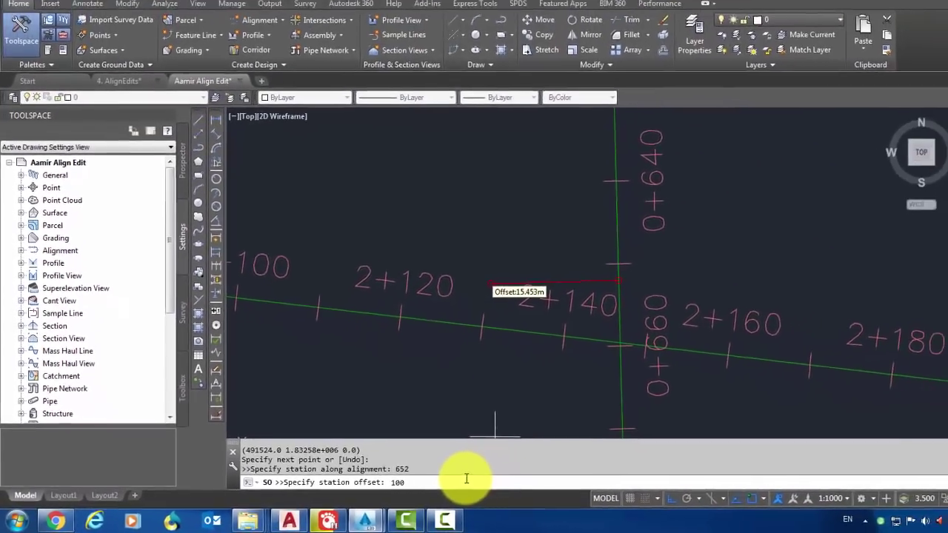
{"action": "key", "text": "Return"}
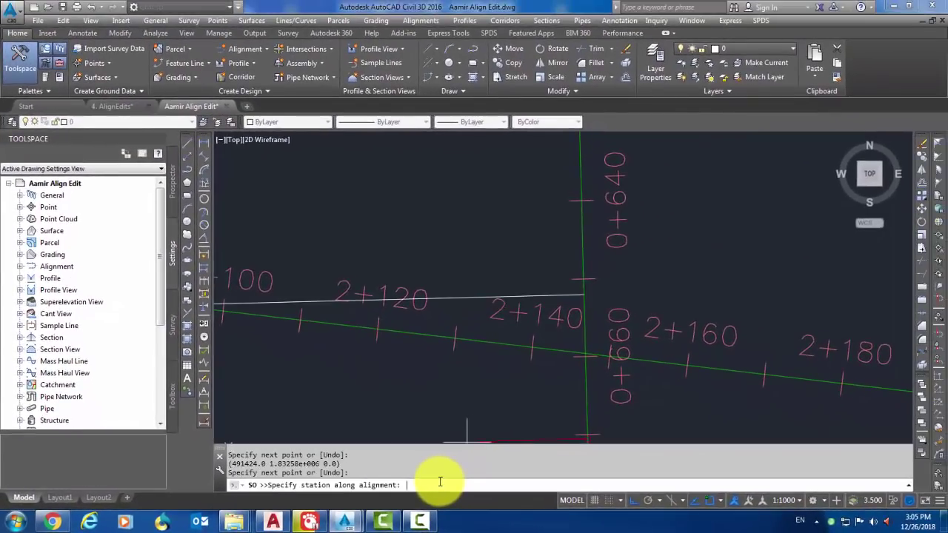
{"action": "key", "text": "Return"}
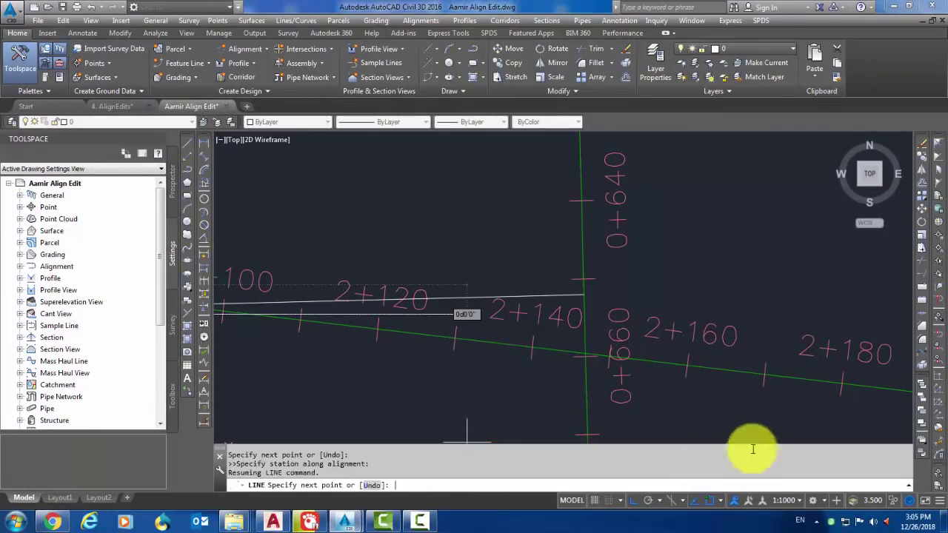
{"action": "scroll", "coordinate": [575, 327], "scroll_direction": "down", "scroll_amount": 3}
{"action": "key", "text": "Escape"}
Examine where the new line meets the eastern alignment and crosses the northern tangent
{"action": "scroll", "coordinate": [584, 321], "scroll_direction": "up", "scroll_amount": 4}
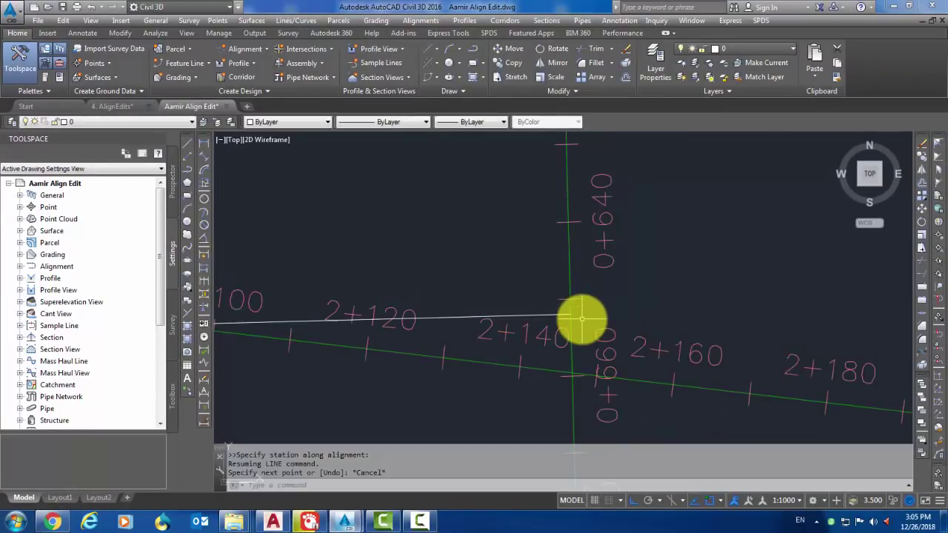
{"action": "scroll", "coordinate": [629, 297], "scroll_direction": "down", "scroll_amount": 4}
{"action": "scroll", "coordinate": [634, 294], "scroll_direction": "up", "scroll_amount": 2}
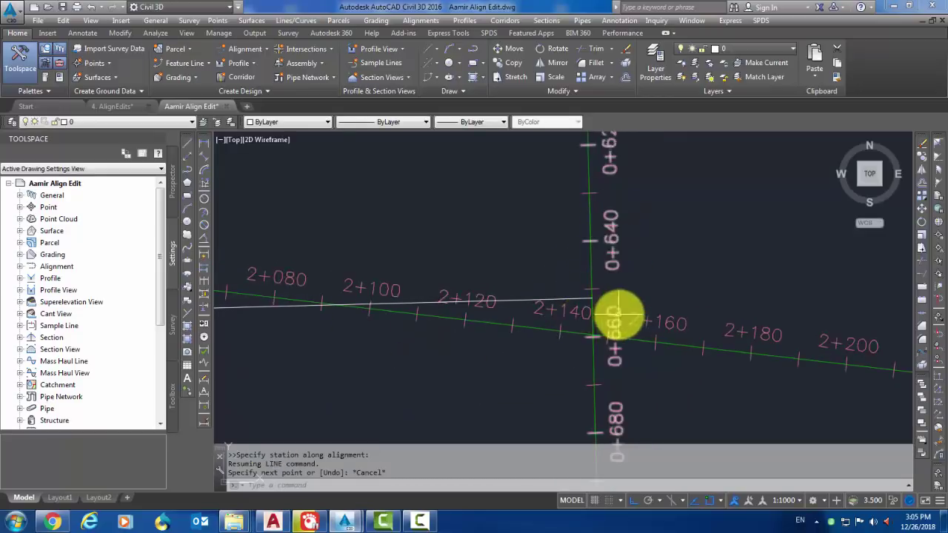
{"action": "middle_click_drag", "start_coordinate": [603, 303], "coordinate": [613, 316]}
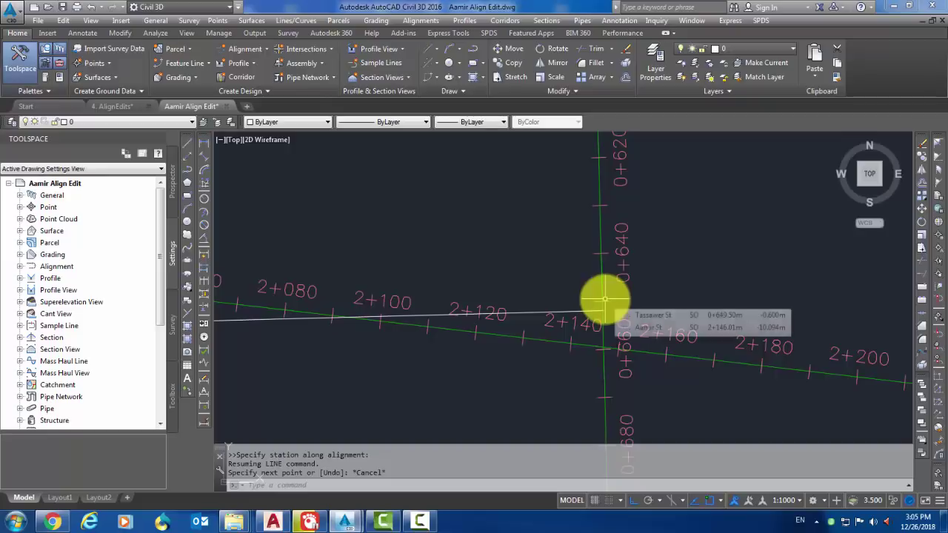
{"action": "scroll", "coordinate": [618, 336], "scroll_direction": "down", "scroll_amount": 2}
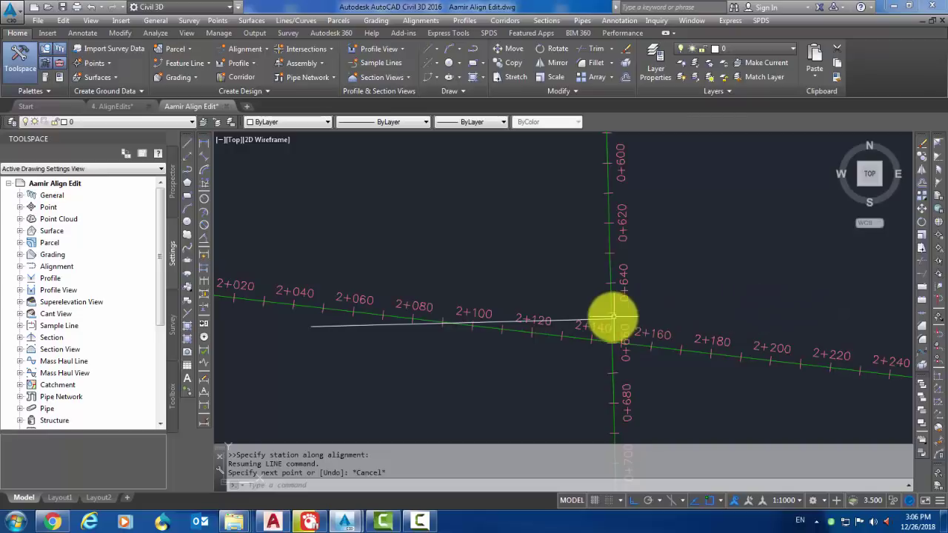
{"action": "middle_click_drag", "start_coordinate": [611, 316], "coordinate": [625, 310]}
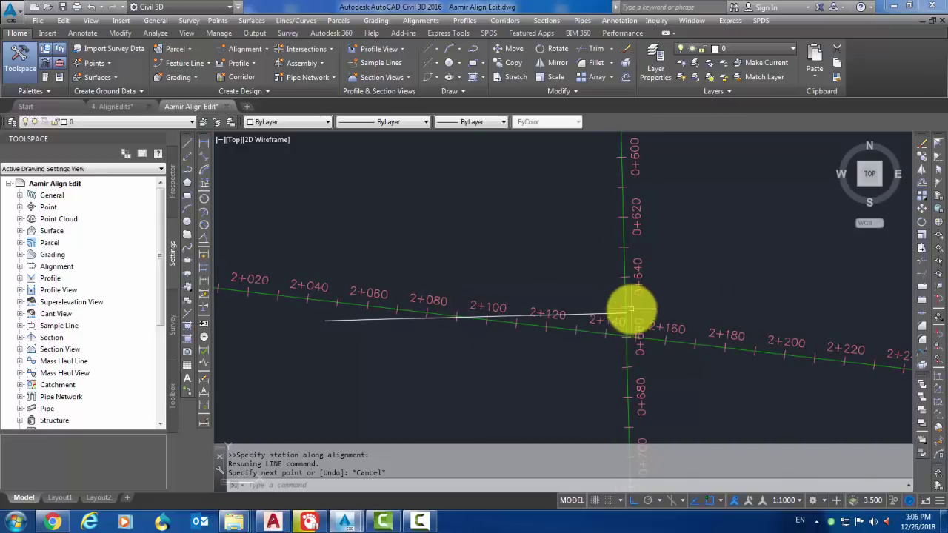
Edit the northern alignment's geometry and insert a PI where its tangent crosses the new construction line, near station 2+100
{"action": "scroll", "coordinate": [460, 320], "scroll_direction": "up", "scroll_amount": 4}
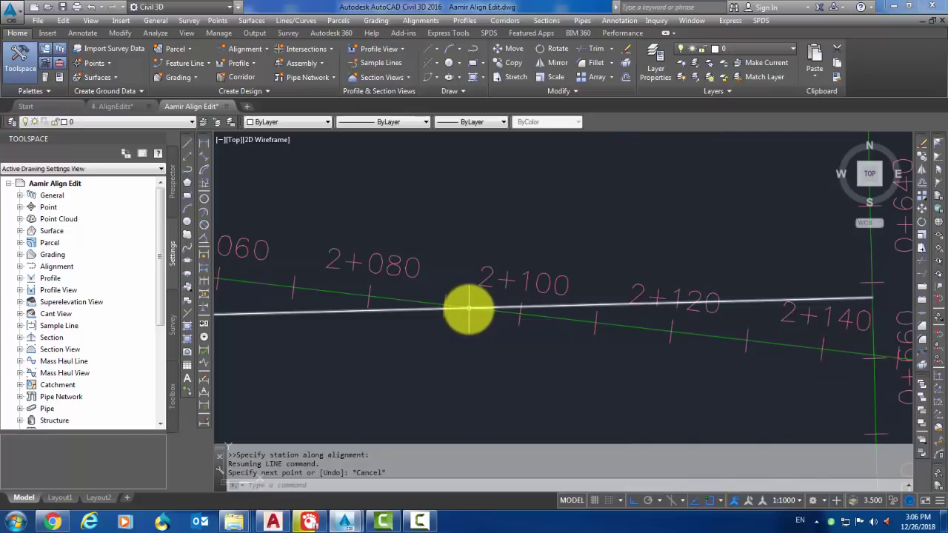
{"action": "left_click", "coordinate": [546, 323]}
{"action": "left_click", "coordinate": [550, 318]}
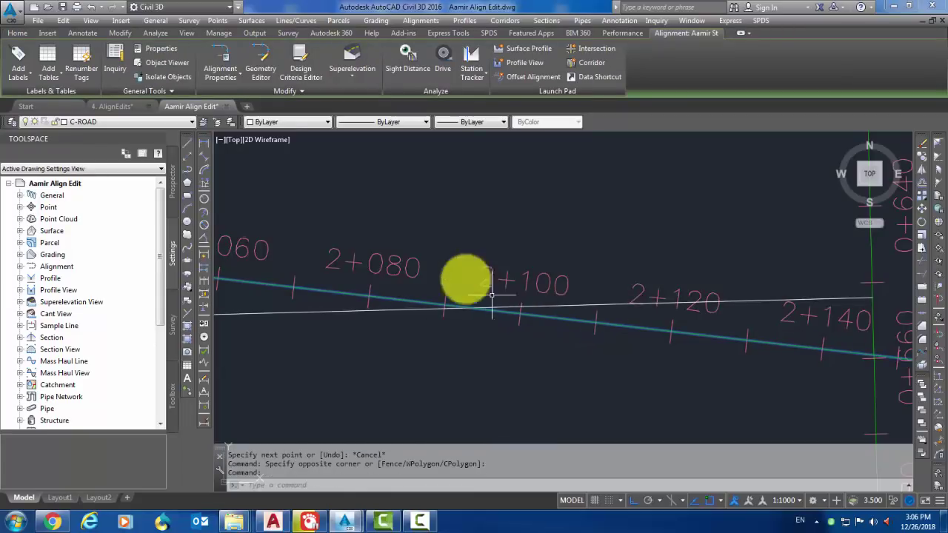
{"action": "left_click", "coordinate": [268, 76]}
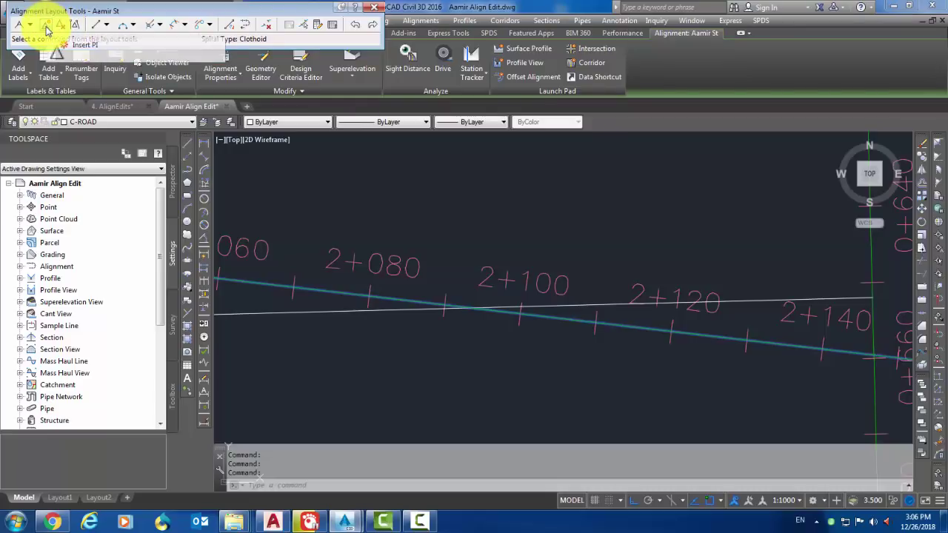
{"action": "left_click", "coordinate": [45, 25]}
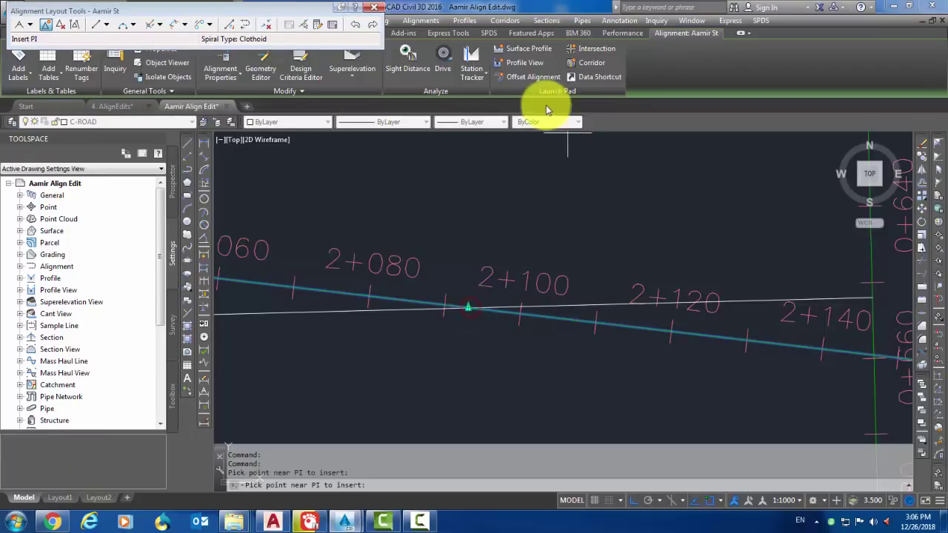
End the PI insertion and, with Ortho off, stretch the northern alignment's endpoint to the construction line's end on the eastern alignment
{"action": "scroll", "coordinate": [467, 289], "scroll_direction": "down", "scroll_amount": 6}
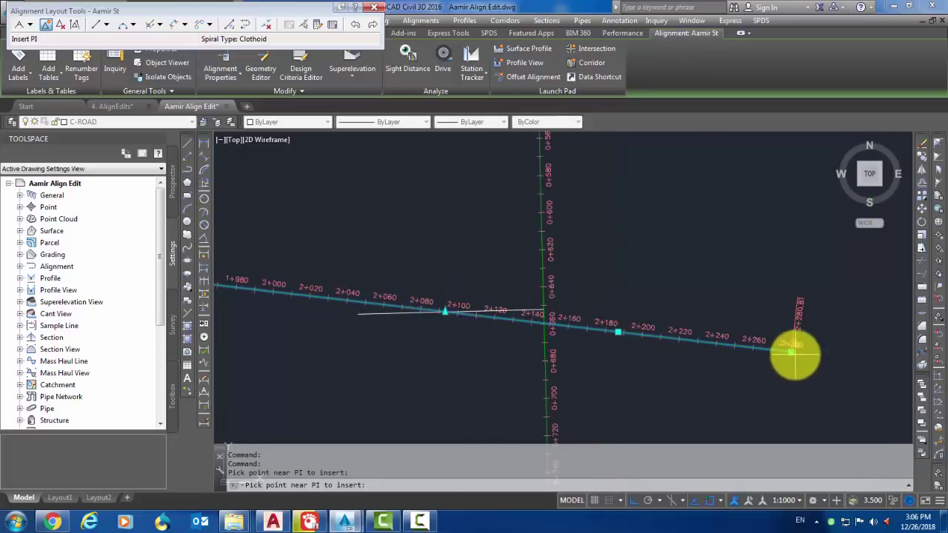
{"action": "left_click", "coordinate": [681, 365]}
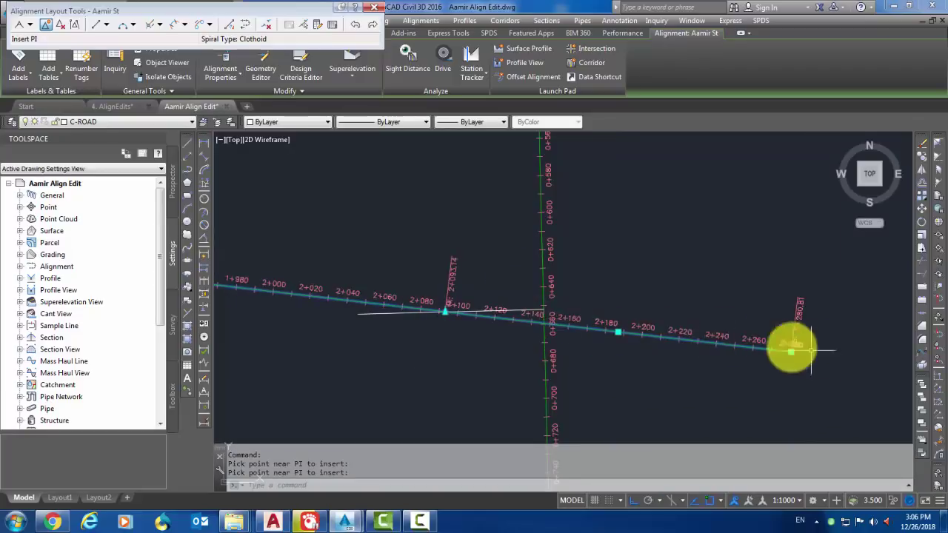
{"action": "scroll", "coordinate": [457, 317], "scroll_direction": "up", "scroll_amount": 2}
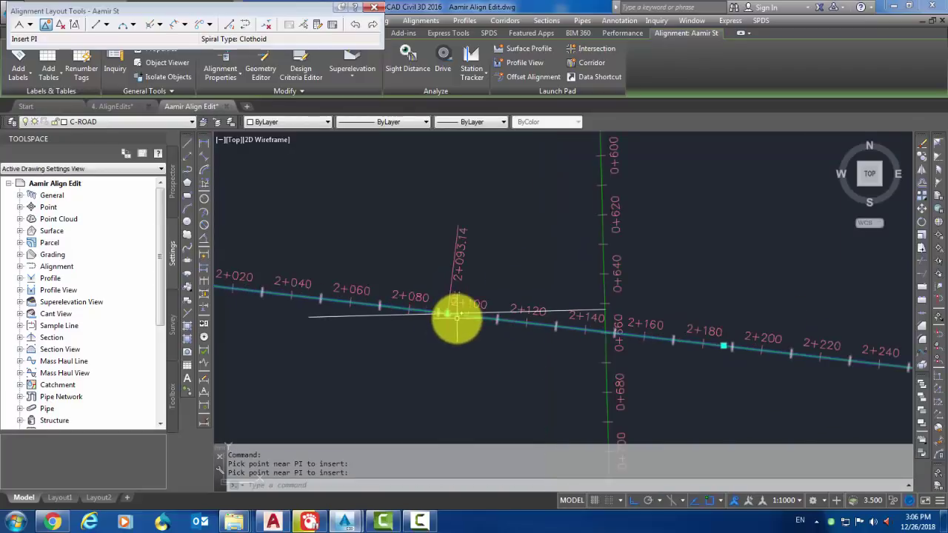
{"action": "scroll", "coordinate": [489, 320], "scroll_direction": "down", "scroll_amount": 4}
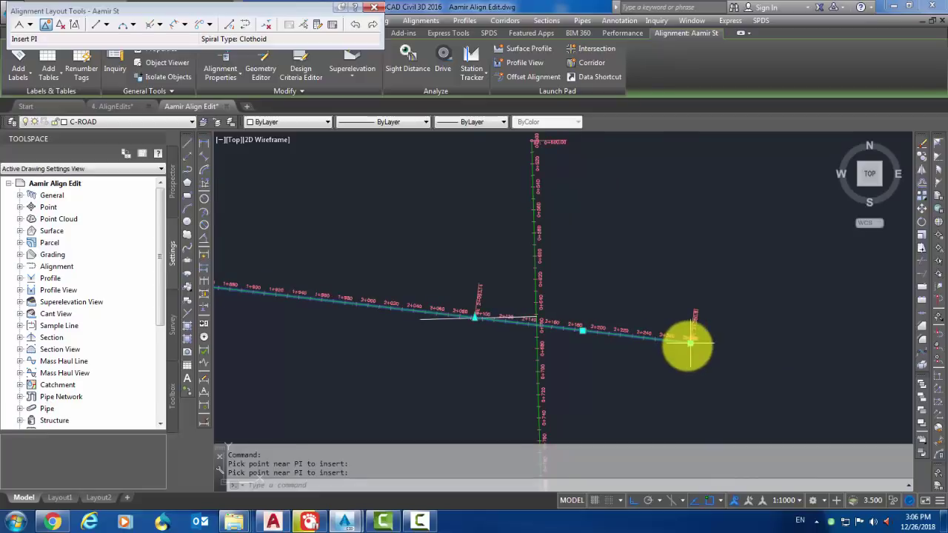
{"action": "left_click", "coordinate": [688, 343]}
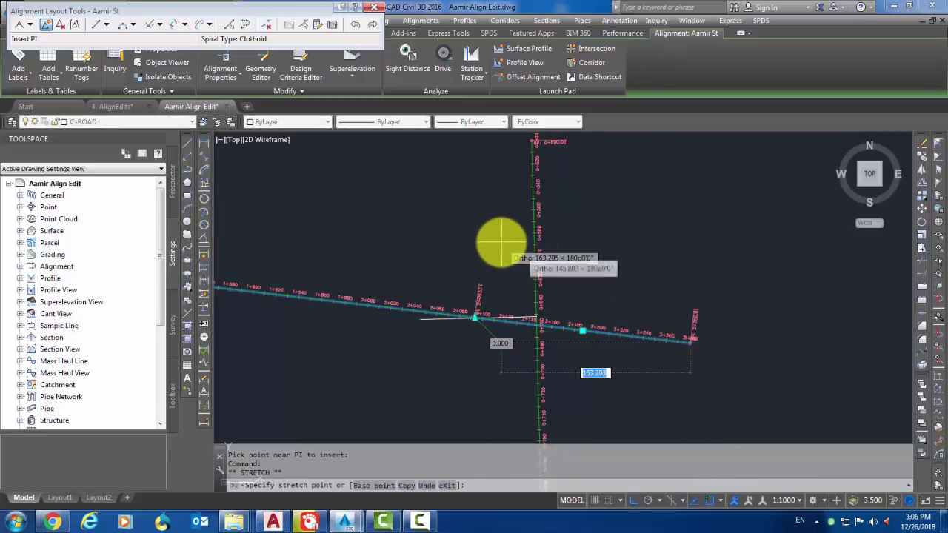
{"action": "key", "text": "F8"}
{"action": "scroll", "coordinate": [491, 302], "scroll_direction": "up", "scroll_amount": 2}
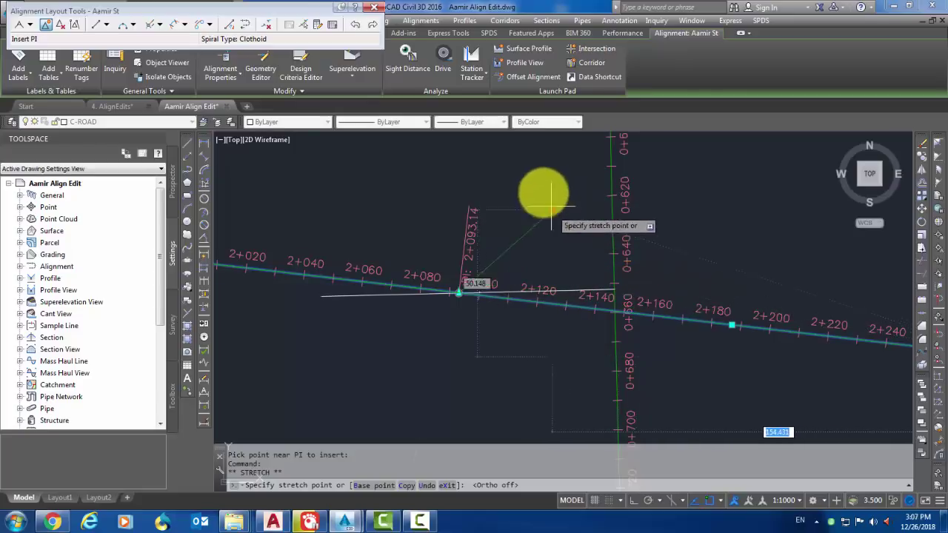
{"action": "scroll", "coordinate": [577, 311], "scroll_direction": "up", "scroll_amount": 3}
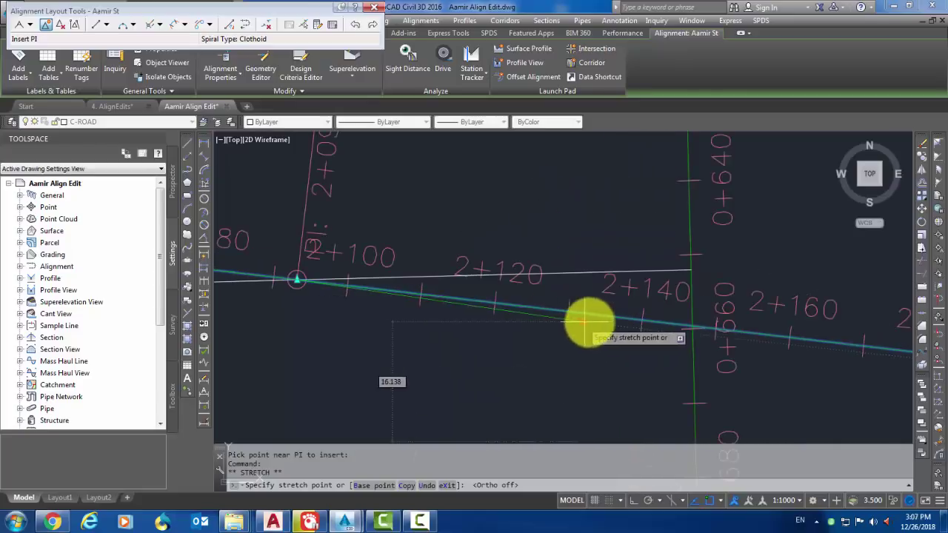
{"action": "left_click", "coordinate": [693, 268]}
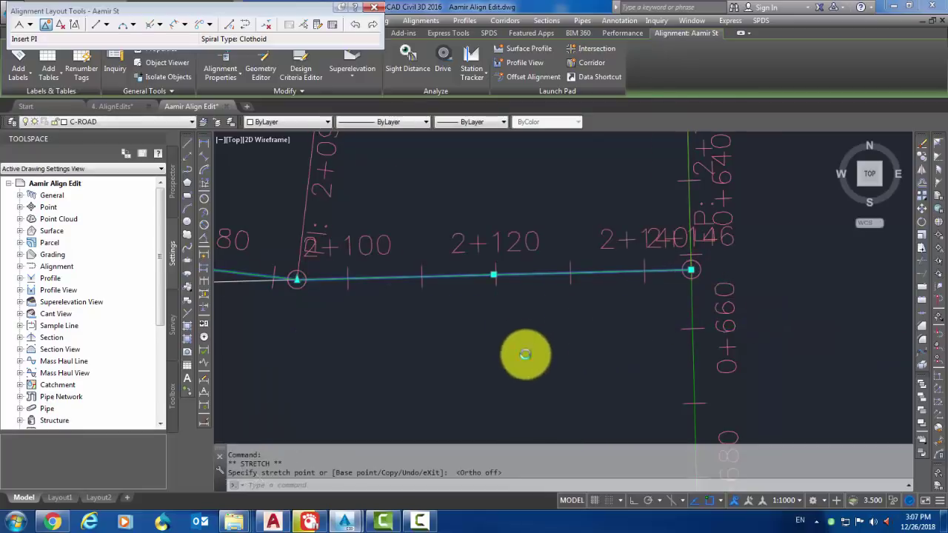
{"action": "scroll", "coordinate": [525, 355], "scroll_direction": "down", "scroll_amount": 3}
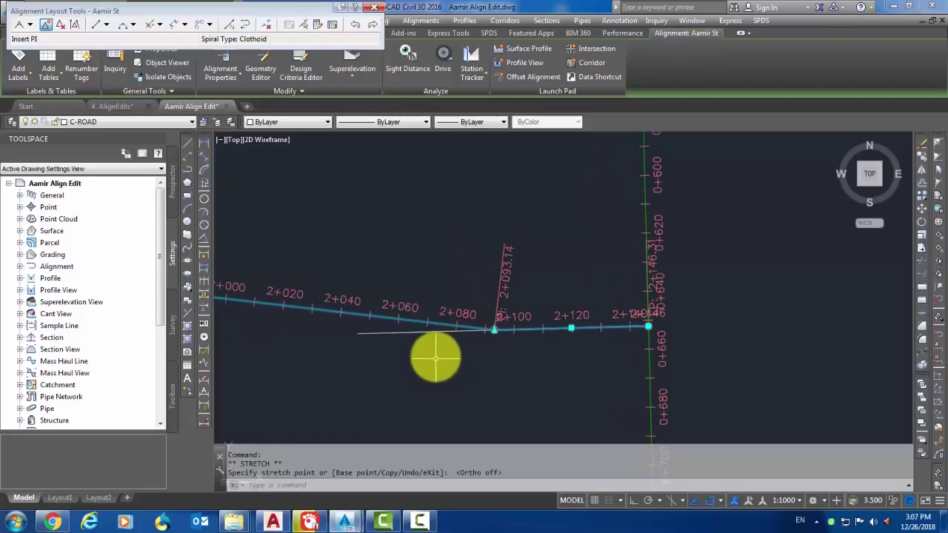
{"action": "key", "text": "Escape"}
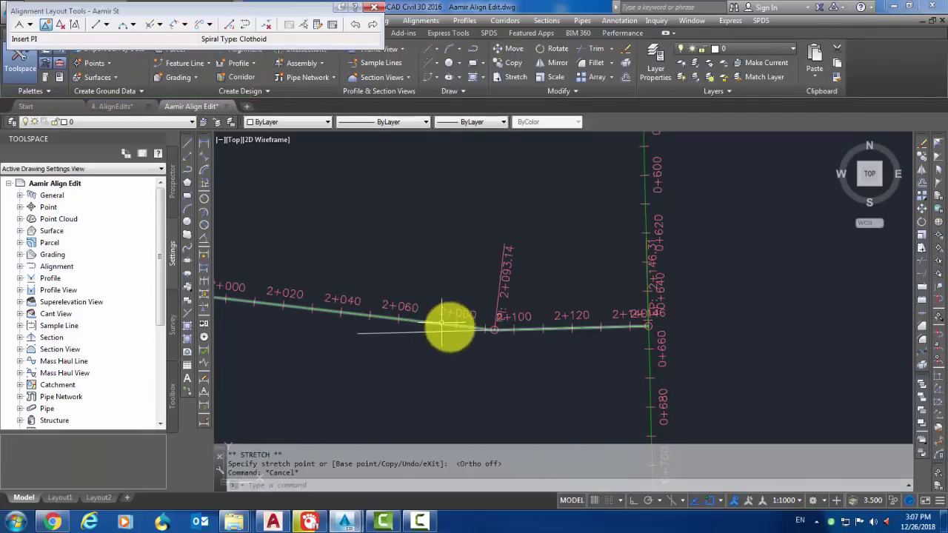
Check the curve radius near the east end of the parcel layout's northern centerline and compare it with the alignment's new bend
{"action": "scroll", "coordinate": [671, 349], "scroll_direction": "down", "scroll_amount": 3}
{"action": "scroll", "coordinate": [667, 348], "scroll_direction": "down", "scroll_amount": 6}
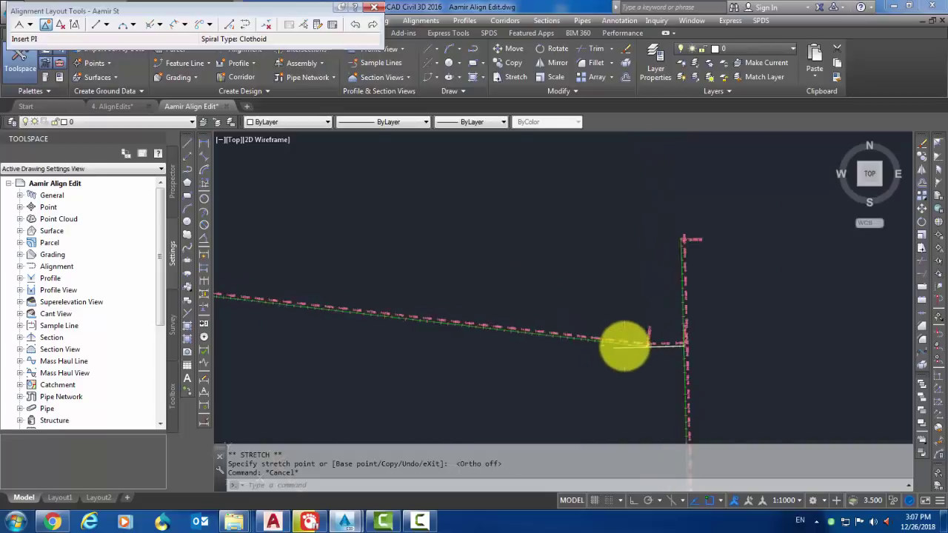
{"action": "scroll", "coordinate": [305, 334], "scroll_direction": "up", "scroll_amount": 4}
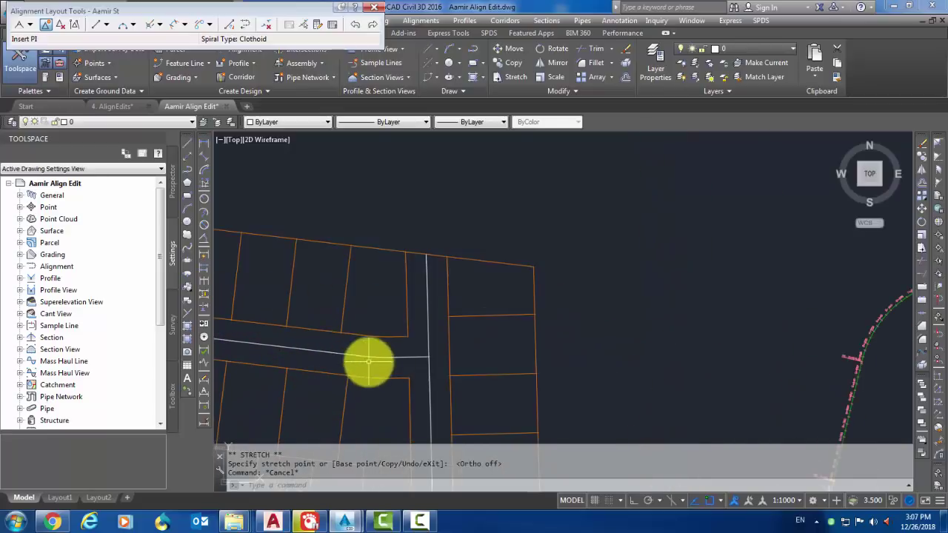
{"action": "scroll", "coordinate": [348, 359], "scroll_direction": "down", "scroll_amount": 4}
{"action": "scroll", "coordinate": [333, 364], "scroll_direction": "up", "scroll_amount": 5}
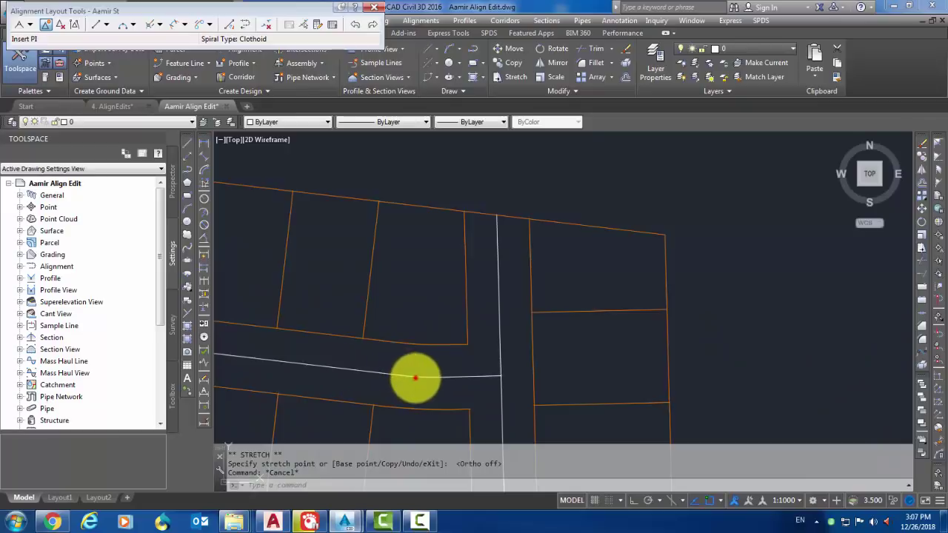
{"action": "left_click", "coordinate": [415, 377]}
{"action": "mouse_move", "coordinate": [450, 377]}
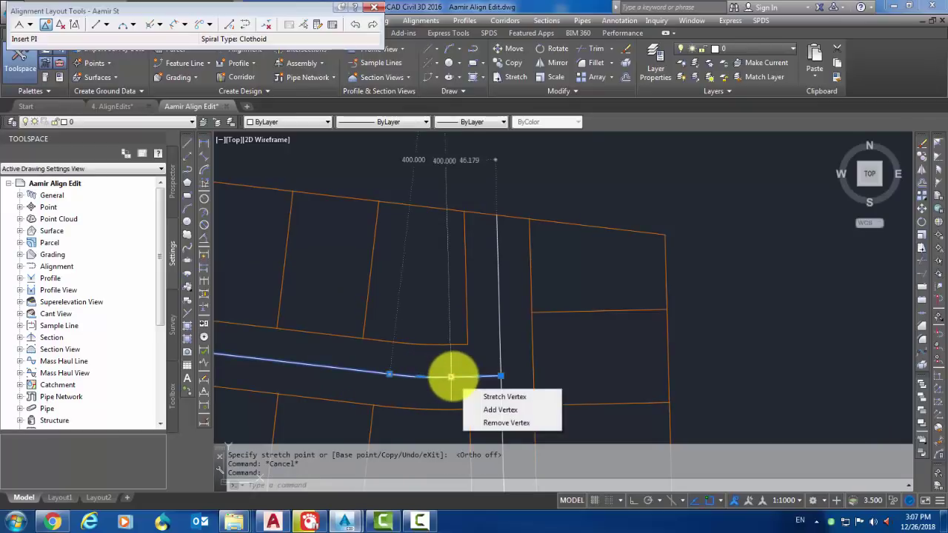
{"action": "key", "text": "Escape"}
{"action": "scroll", "coordinate": [333, 321], "scroll_direction": "down", "scroll_amount": 3}
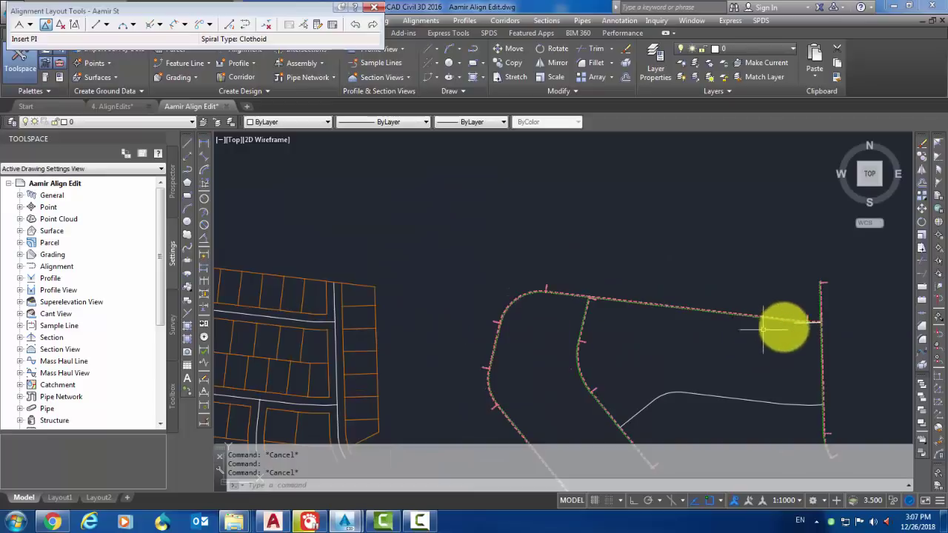
{"action": "scroll", "coordinate": [783, 381], "scroll_direction": "up", "scroll_amount": 5}
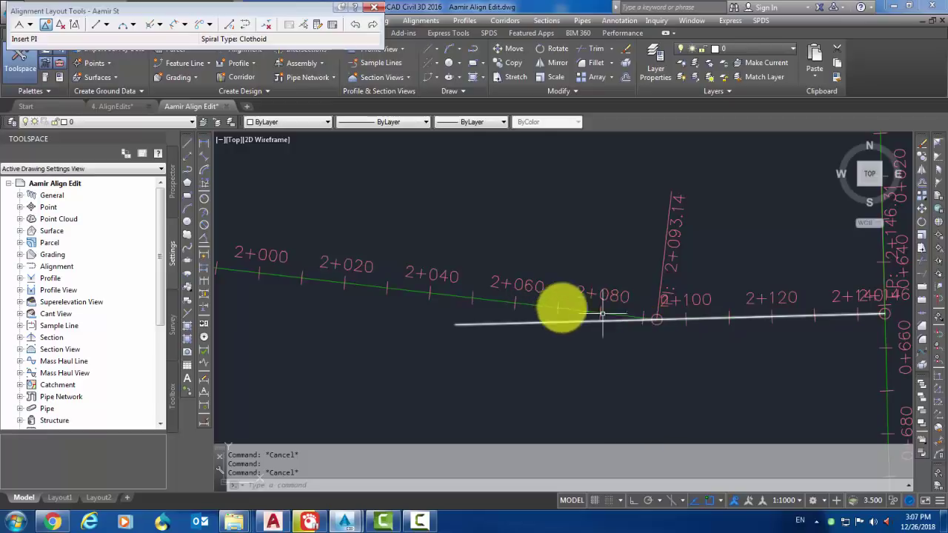
{"action": "scroll", "coordinate": [531, 268], "scroll_direction": "down", "scroll_amount": 4}
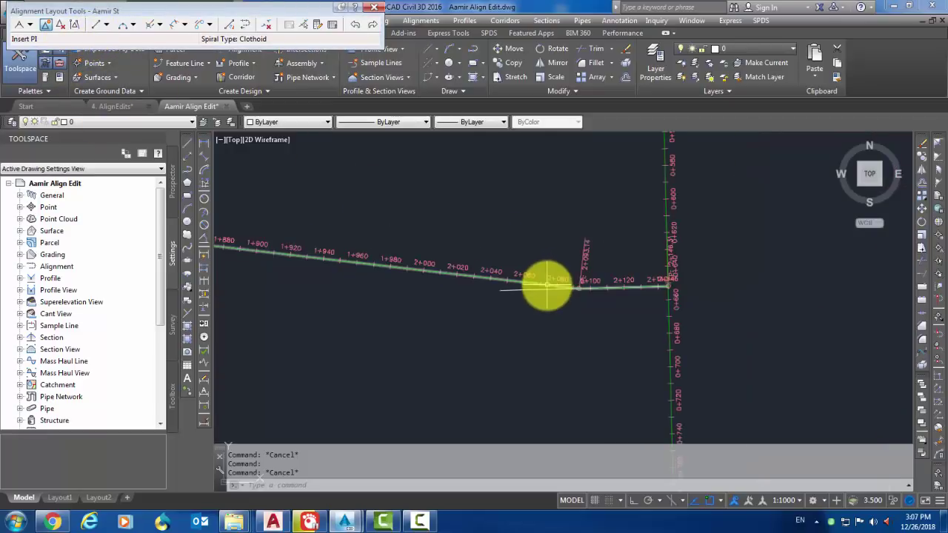
{"action": "scroll", "coordinate": [565, 325], "scroll_direction": "down", "scroll_amount": 4}
{"action": "middle_click_drag", "start_coordinate": [455, 313], "coordinate": [536, 331]}
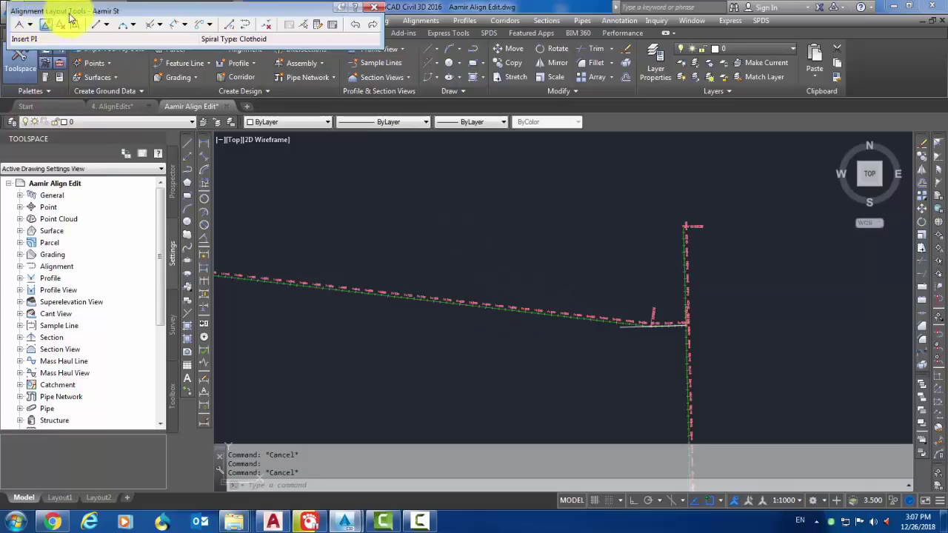
{"action": "left_click", "coordinate": [134, 28]}
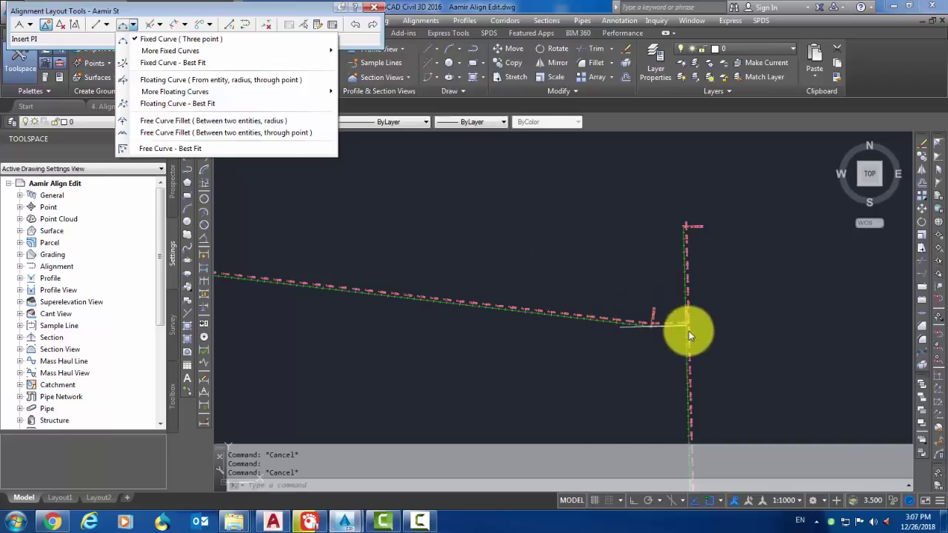
{"action": "left_click", "coordinate": [233, 121]}
{"action": "scroll", "coordinate": [652, 330], "scroll_direction": "up", "scroll_amount": 3}
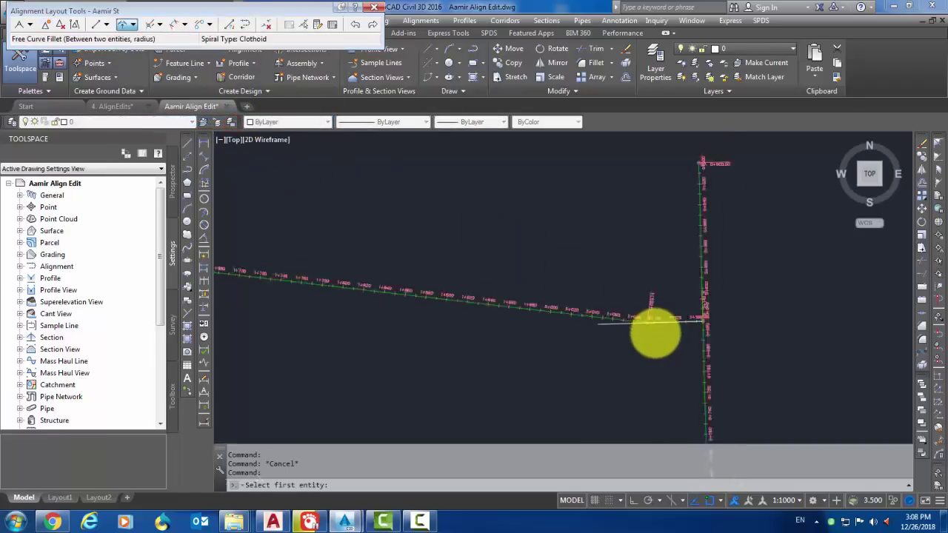
{"action": "scroll", "coordinate": [655, 329], "scroll_direction": "up", "scroll_amount": 2}
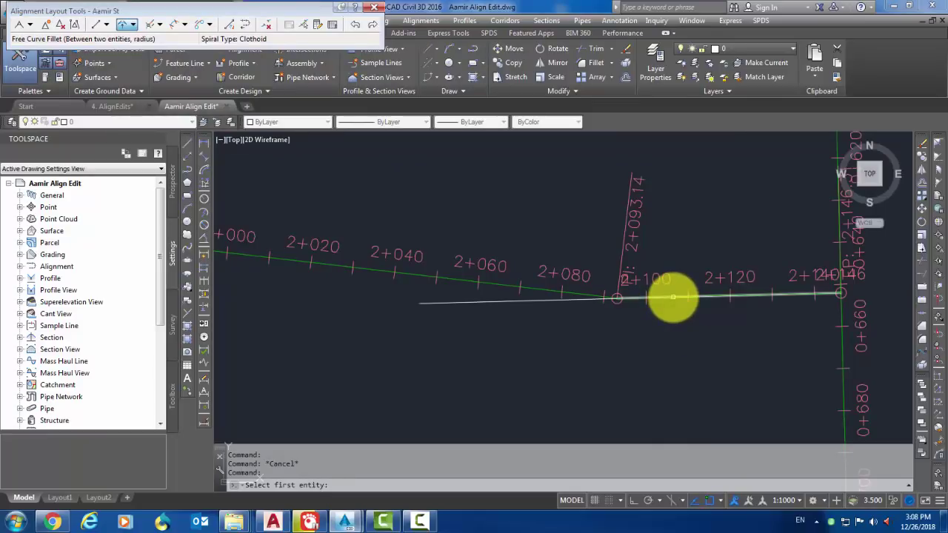
{"action": "left_click", "coordinate": [672, 297]}
{"action": "left_click", "coordinate": [842, 370]}
{"action": "scroll", "coordinate": [843, 371], "scroll_direction": "down", "scroll_amount": 2}
{"action": "key", "text": "Escape"}
{"action": "key", "text": "Escape"}
{"action": "key", "text": "Escape"}
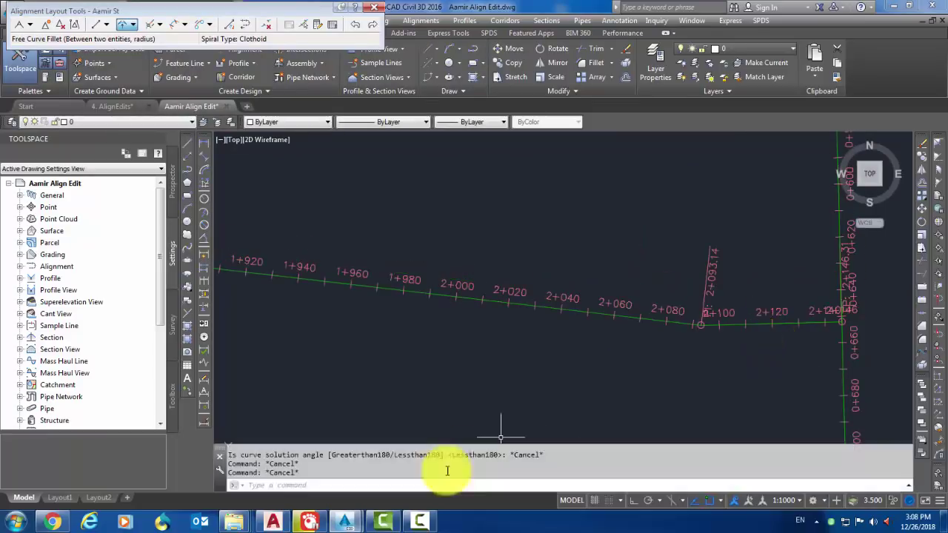
{"action": "left_click", "coordinate": [419, 522]}
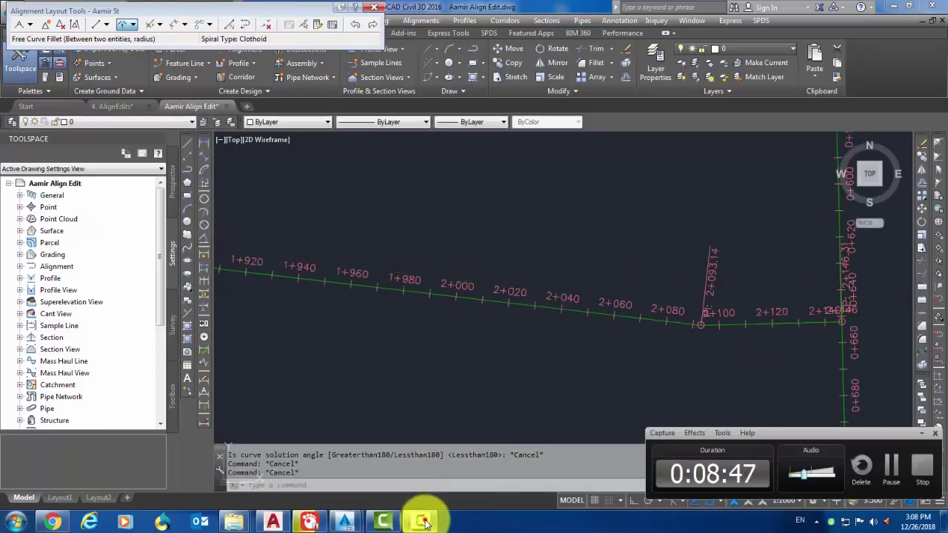
{"action": "left_click", "coordinate": [425, 522]}
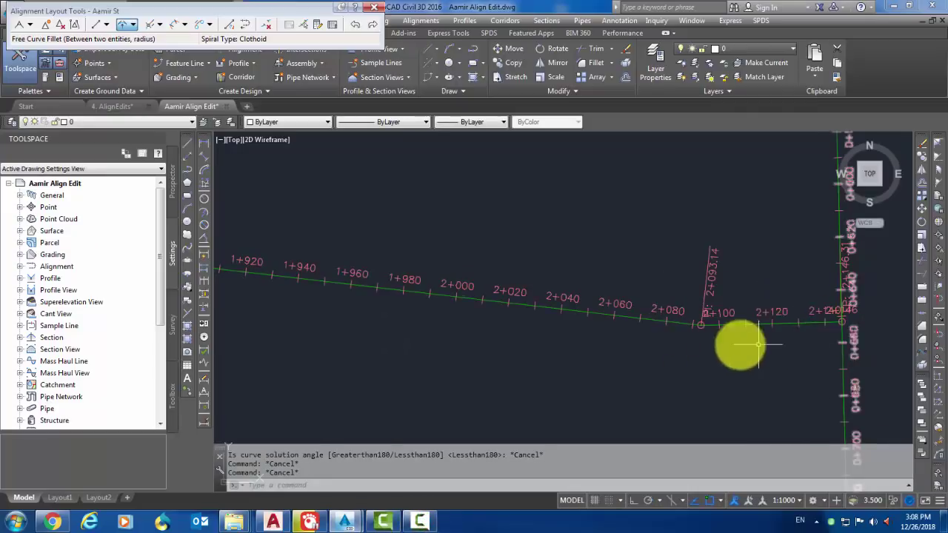
Start a Free Curve Fillet (between two entities, radius) between the northern alignment's two tangents that meet at the new PI
{"action": "middle_click_drag", "start_coordinate": [707, 329], "coordinate": [662, 328]}
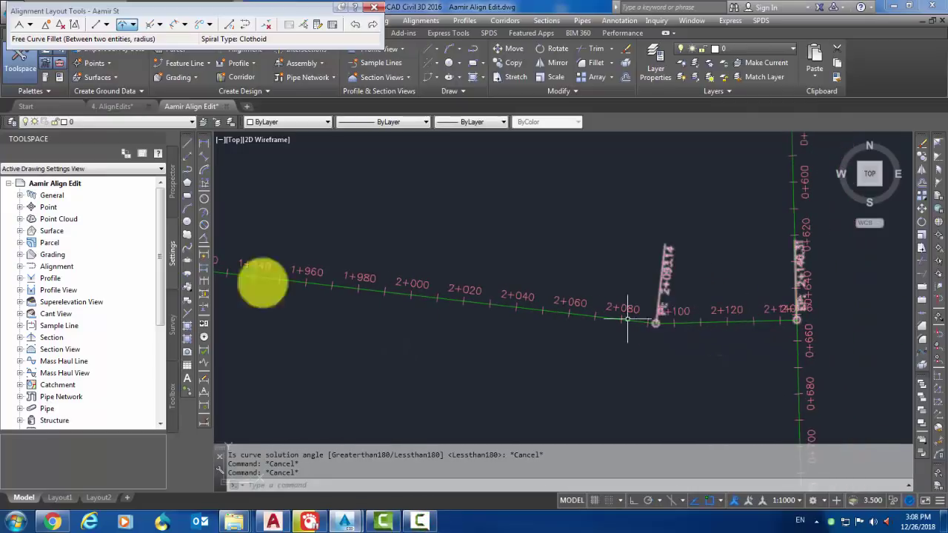
{"action": "left_click", "coordinate": [133, 28]}
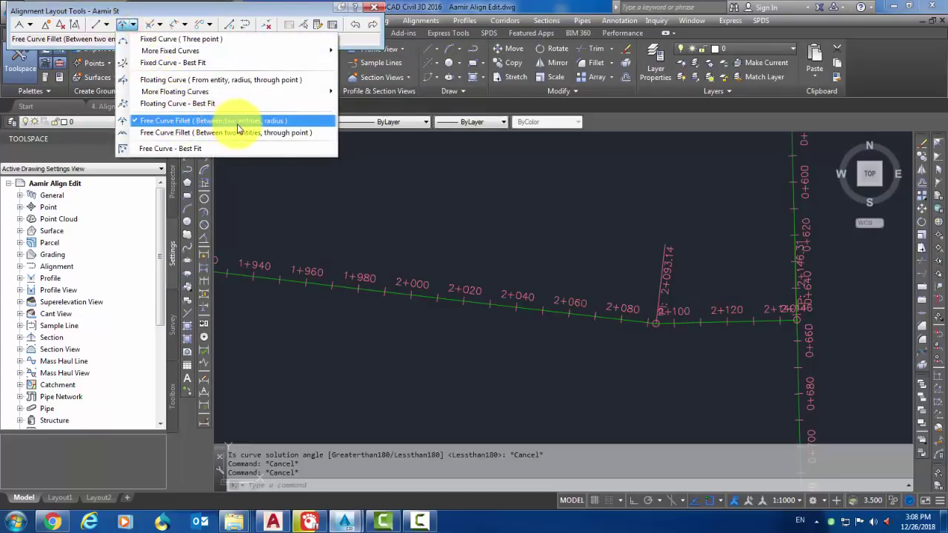
{"action": "left_click", "coordinate": [265, 125]}
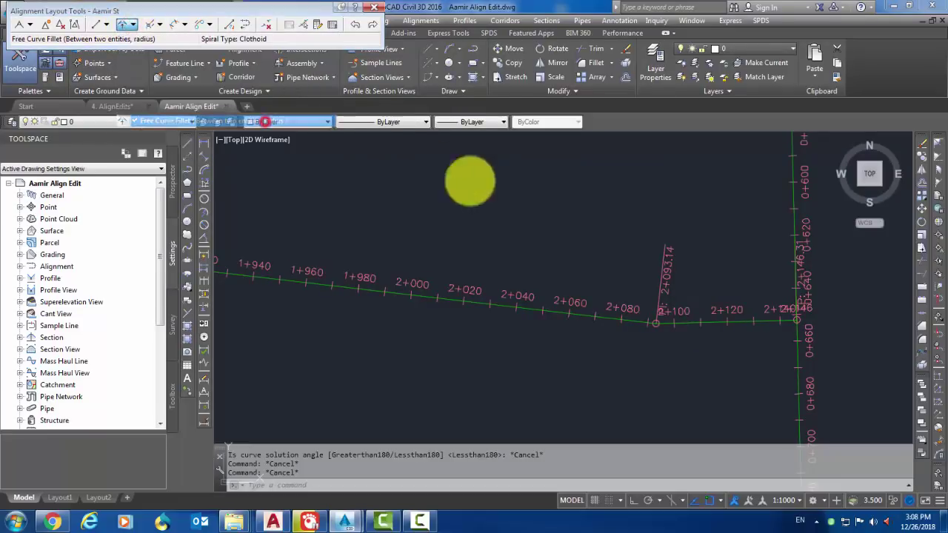
{"action": "left_click", "coordinate": [698, 320]}
{"action": "left_click", "coordinate": [584, 314]}
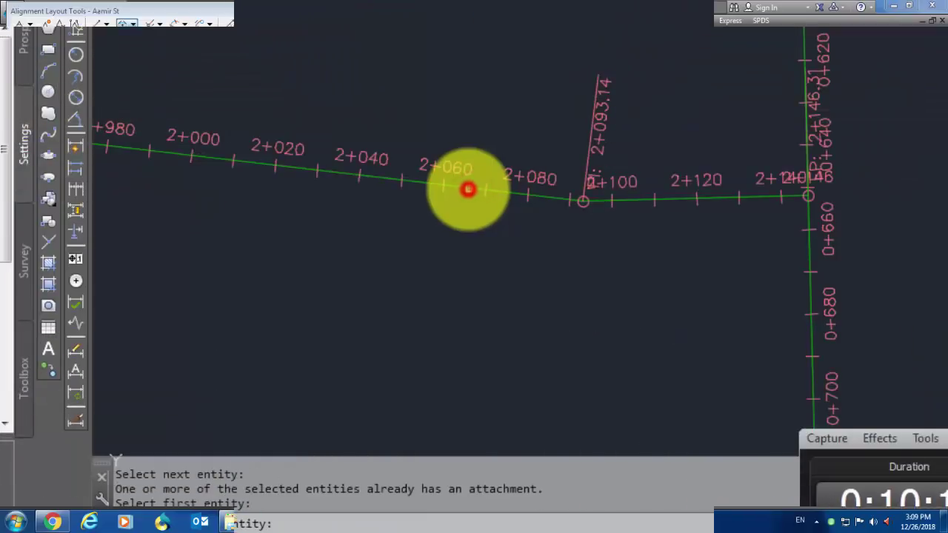
{"action": "left_click", "coordinate": [468, 189]}
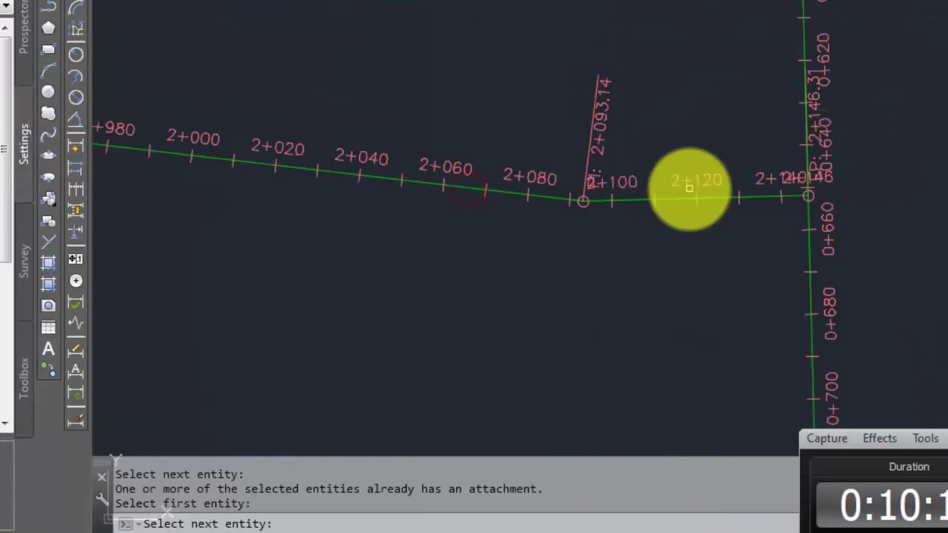
{"action": "left_click", "coordinate": [725, 199]}
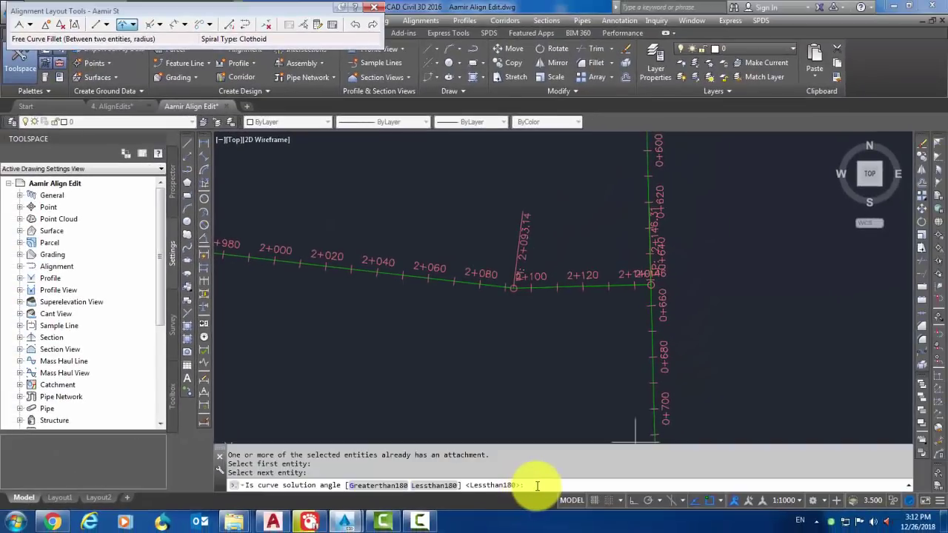
Complete the curve fillet with the Lessthan180 solution angle and a radius of 400 m
{"action": "key", "text": "Return"}
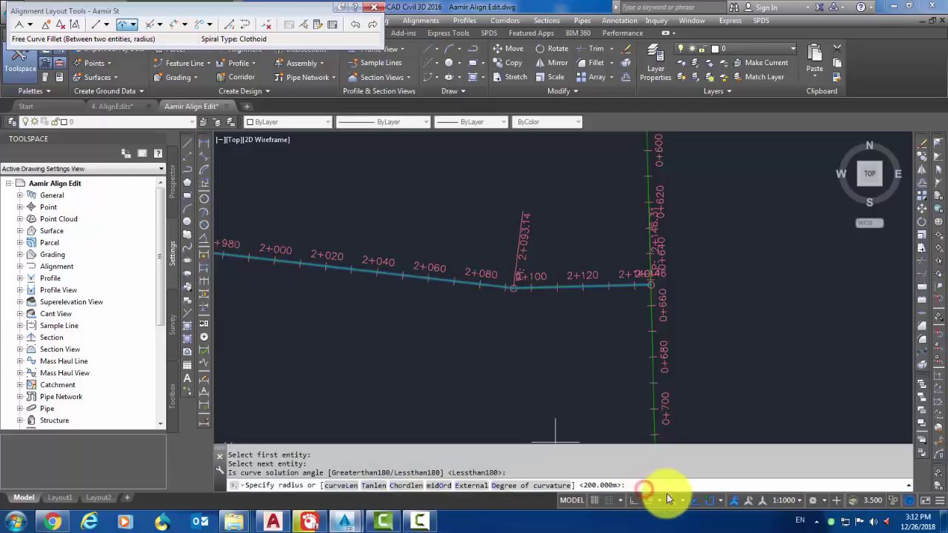
{"action": "type", "text": "400"}
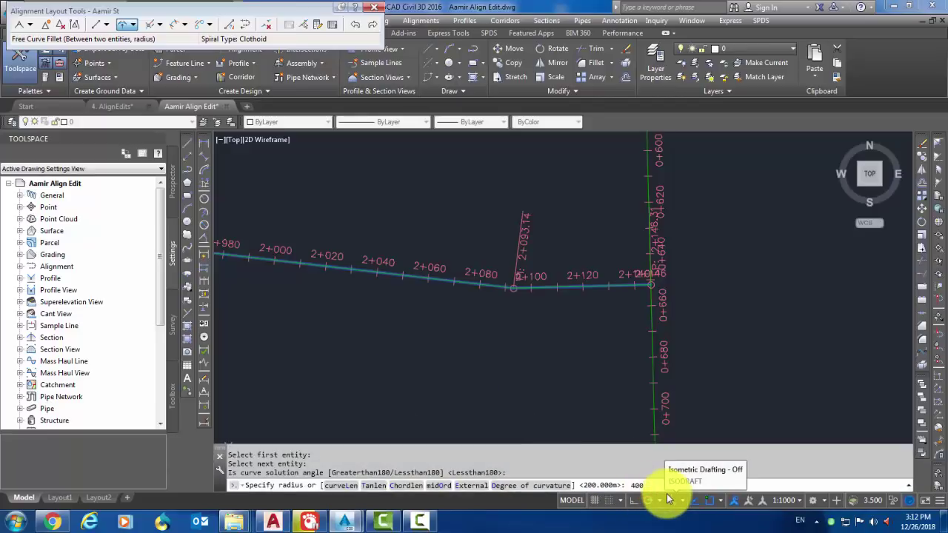
{"action": "key", "text": "Return"}
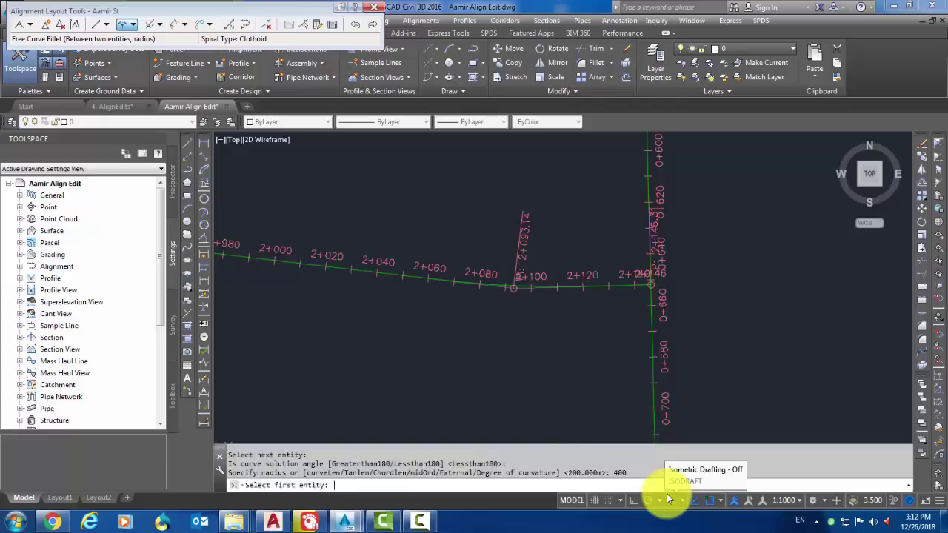
{"action": "key", "text": "Return"}
{"action": "scroll", "coordinate": [527, 314], "scroll_direction": "up", "scroll_amount": 5}
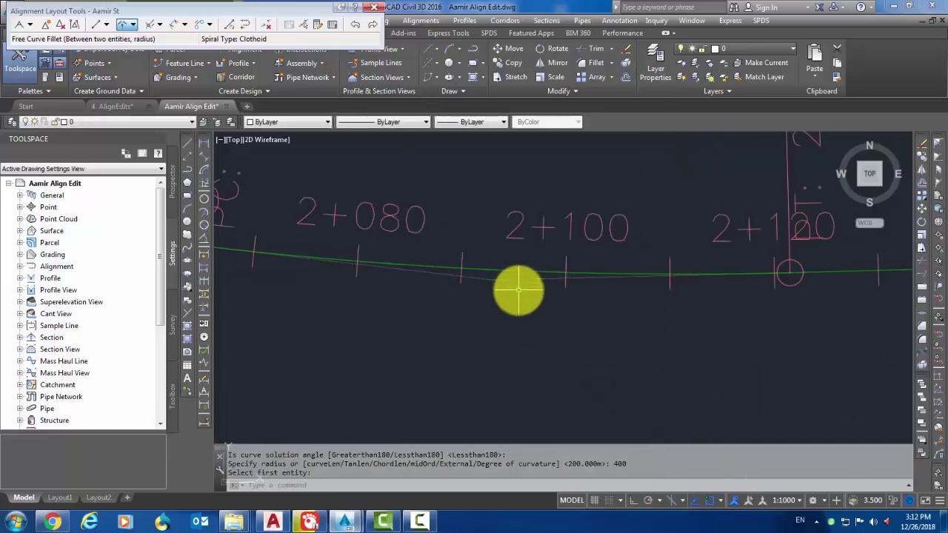
{"action": "scroll", "coordinate": [504, 279], "scroll_direction": "down", "scroll_amount": 2}
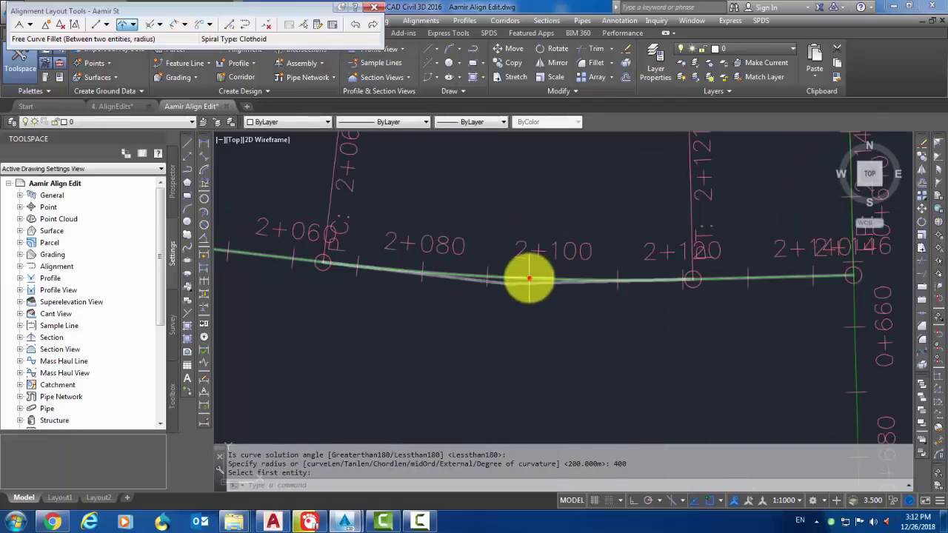
Examine the northern alignment's new curve between its PC and PT against the tangents meeting at the PI
{"action": "left_click", "coordinate": [530, 279]}
{"action": "scroll", "coordinate": [525, 328], "scroll_direction": "down", "scroll_amount": 4}
{"action": "scroll", "coordinate": [609, 311], "scroll_direction": "up", "scroll_amount": 4}
{"action": "scroll", "coordinate": [576, 337], "scroll_direction": "down", "scroll_amount": 2}
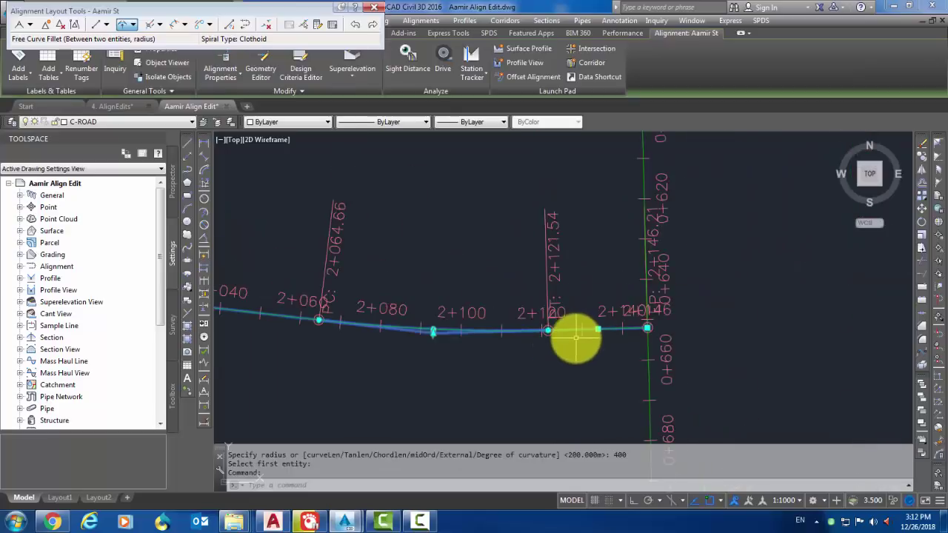
{"action": "scroll", "coordinate": [436, 332], "scroll_direction": "up", "scroll_amount": 5}
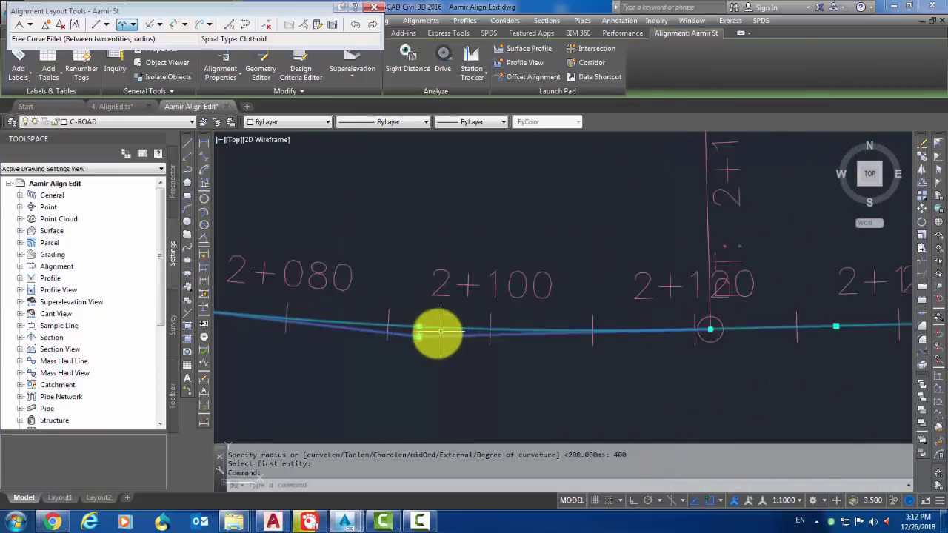
{"action": "scroll", "coordinate": [388, 339], "scroll_direction": "down", "scroll_amount": 3}
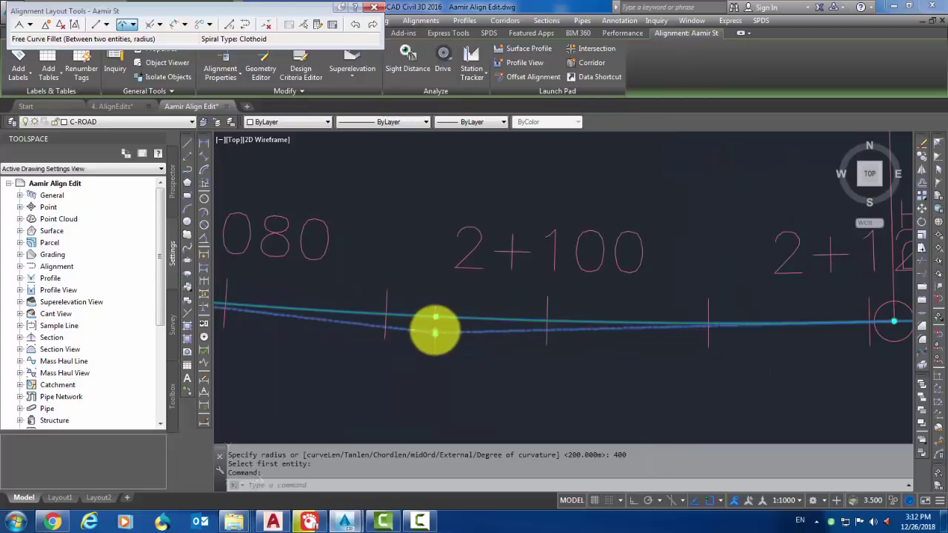
{"action": "scroll", "coordinate": [435, 330], "scroll_direction": "down", "scroll_amount": 4}
{"action": "key", "text": "Escape"}
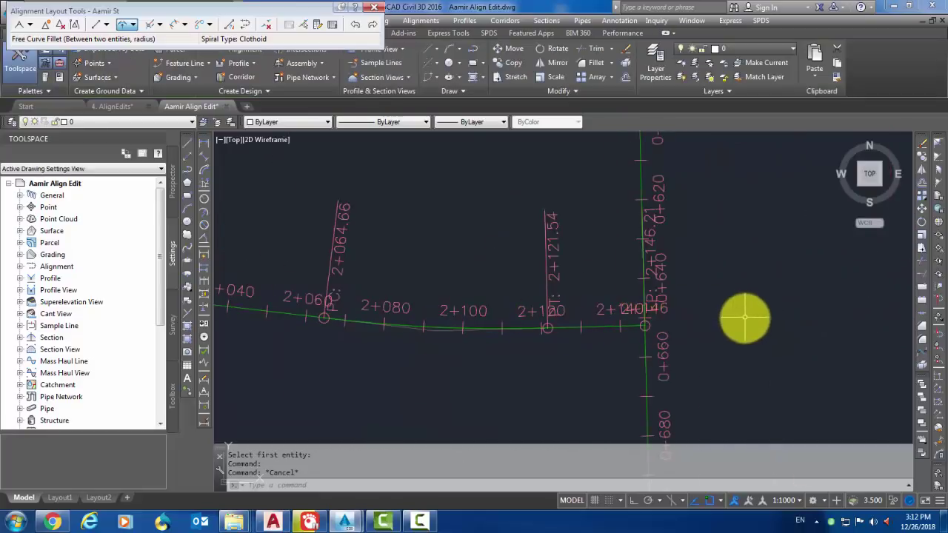
{"action": "scroll", "coordinate": [744, 317], "scroll_direction": "down", "scroll_amount": 4}
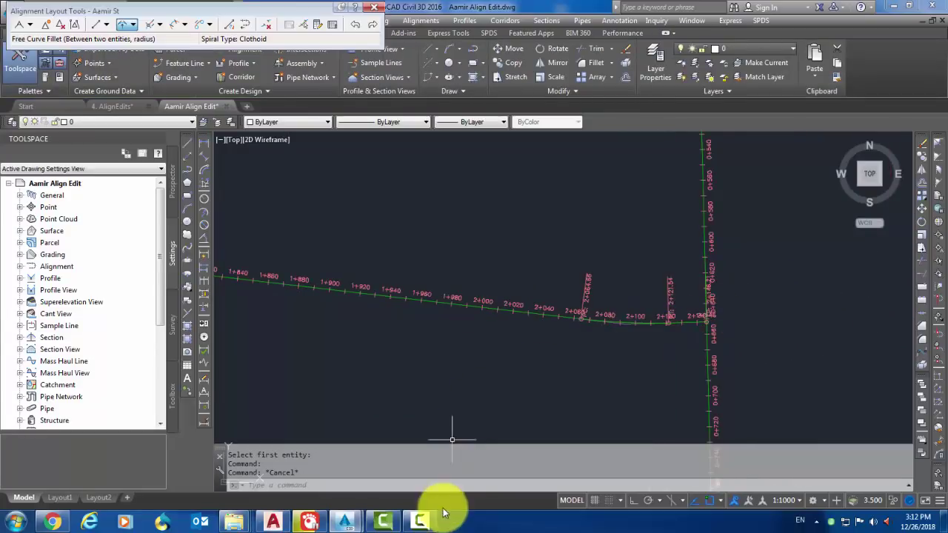
{"action": "left_click", "coordinate": [418, 523]}
{"action": "left_click", "coordinate": [419, 523]}
Stretch the midpoint of the inner white polyline's western arc outward to a radius of about 115 m
{"action": "scroll", "coordinate": [582, 320], "scroll_direction": "down", "scroll_amount": 5}
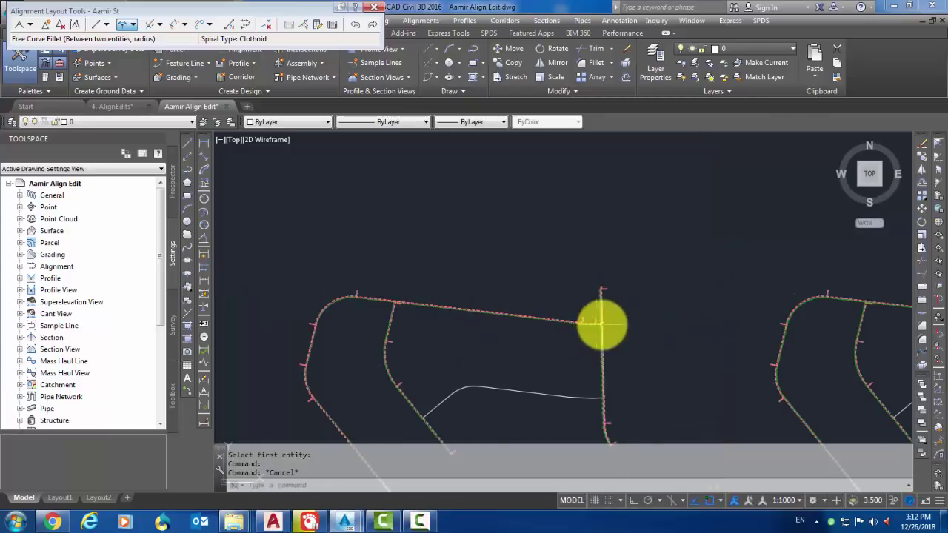
{"action": "middle_click_drag", "start_coordinate": [406, 385], "coordinate": [408, 357]}
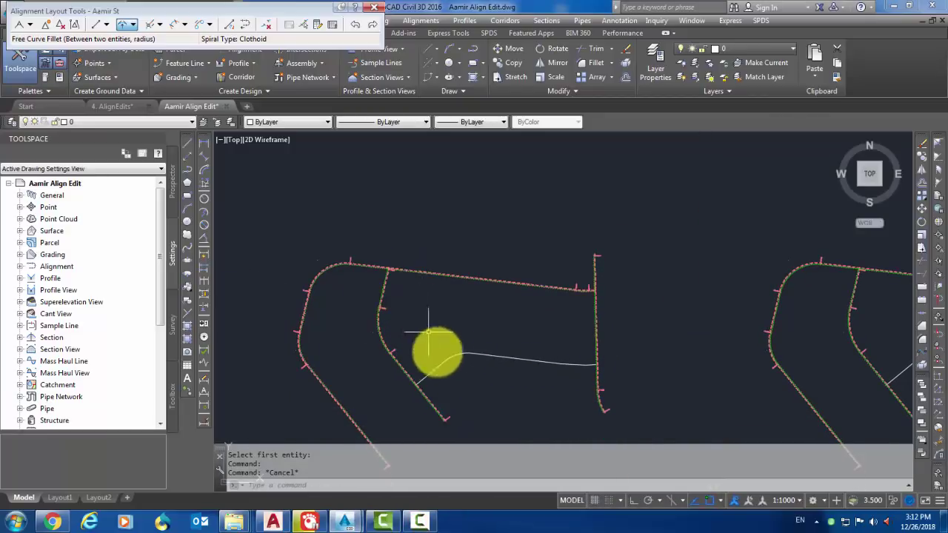
{"action": "scroll", "coordinate": [454, 348], "scroll_direction": "up", "scroll_amount": 4}
{"action": "scroll", "coordinate": [464, 332], "scroll_direction": "down", "scroll_amount": 4}
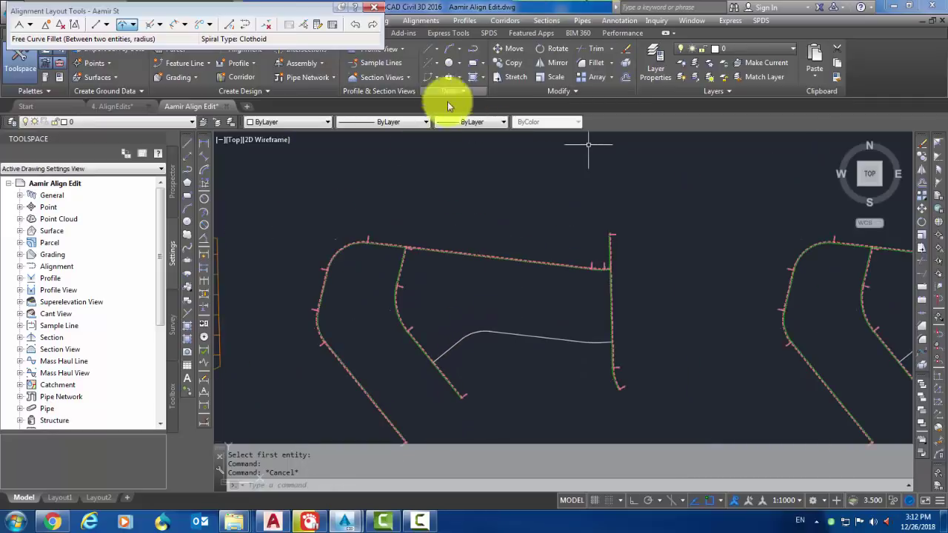
{"action": "middle_click_drag", "start_coordinate": [522, 349], "coordinate": [546, 349]}
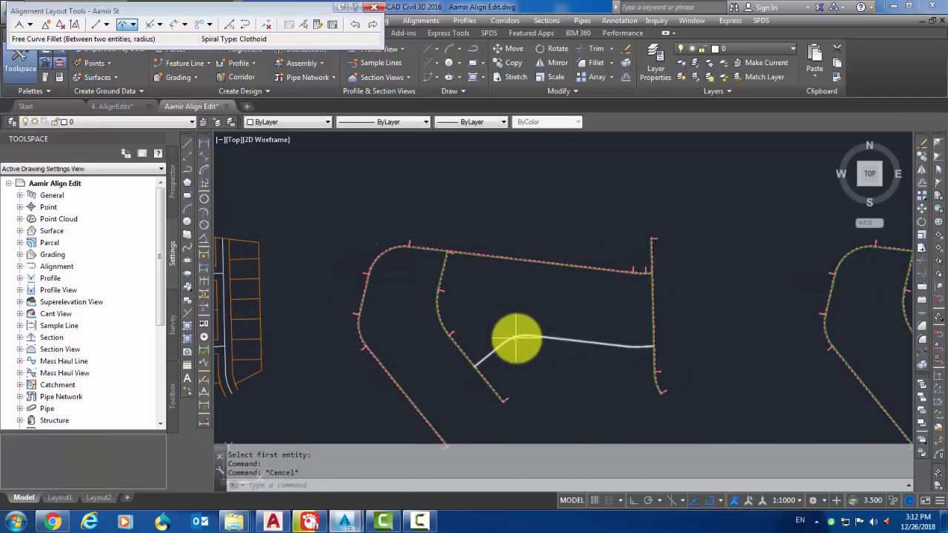
{"action": "scroll", "coordinate": [522, 339], "scroll_direction": "up", "scroll_amount": 3}
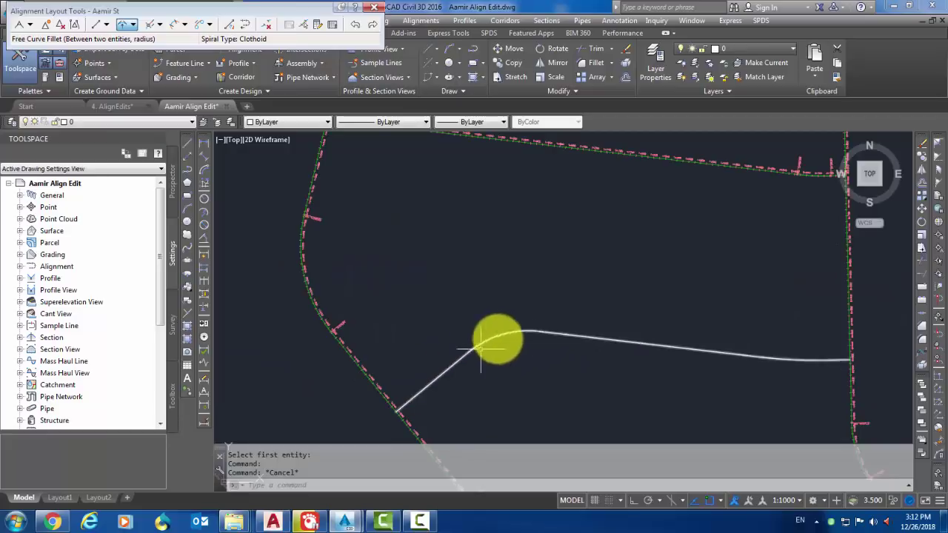
{"action": "scroll", "coordinate": [495, 365], "scroll_direction": "up", "scroll_amount": 2}
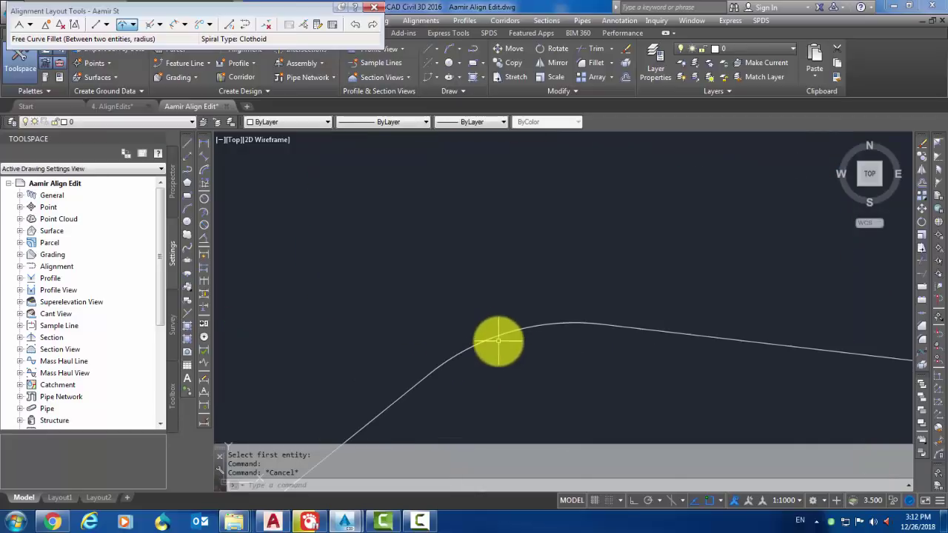
{"action": "left_click", "coordinate": [503, 336]}
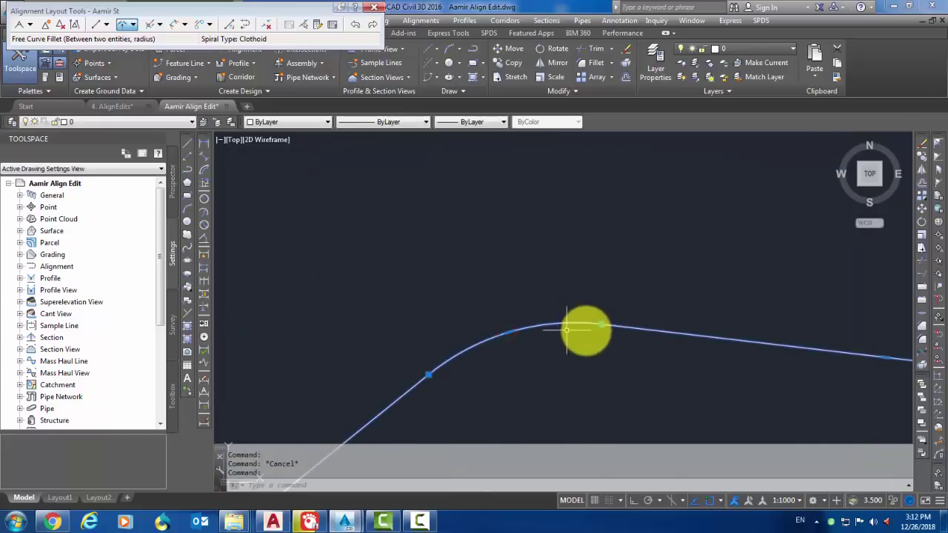
{"action": "mouse_move", "coordinate": [509, 331]}
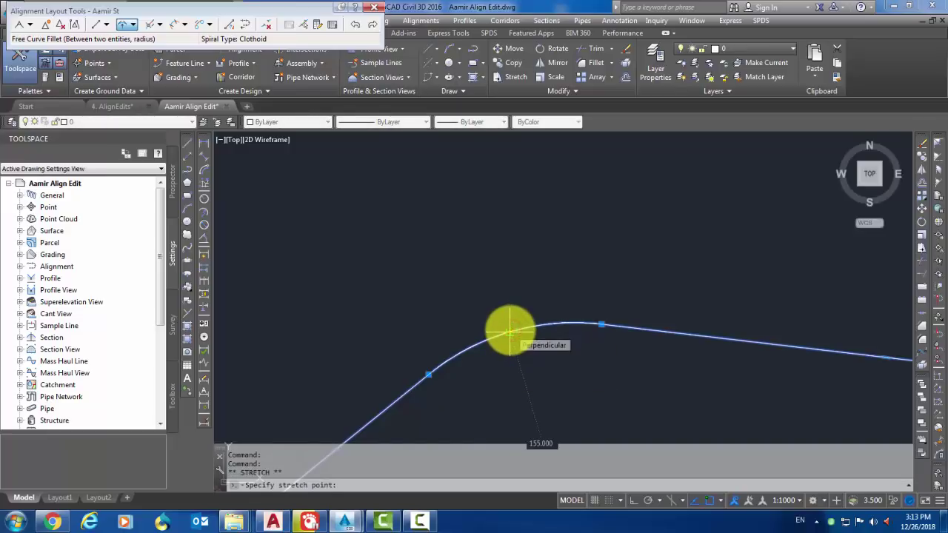
{"action": "left_click", "coordinate": [511, 326]}
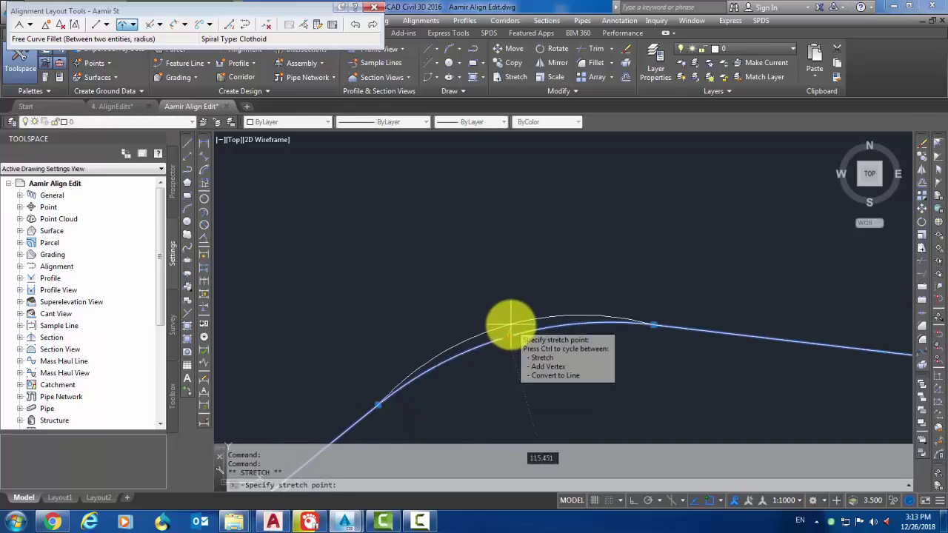
{"action": "left_click", "coordinate": [516, 322]}
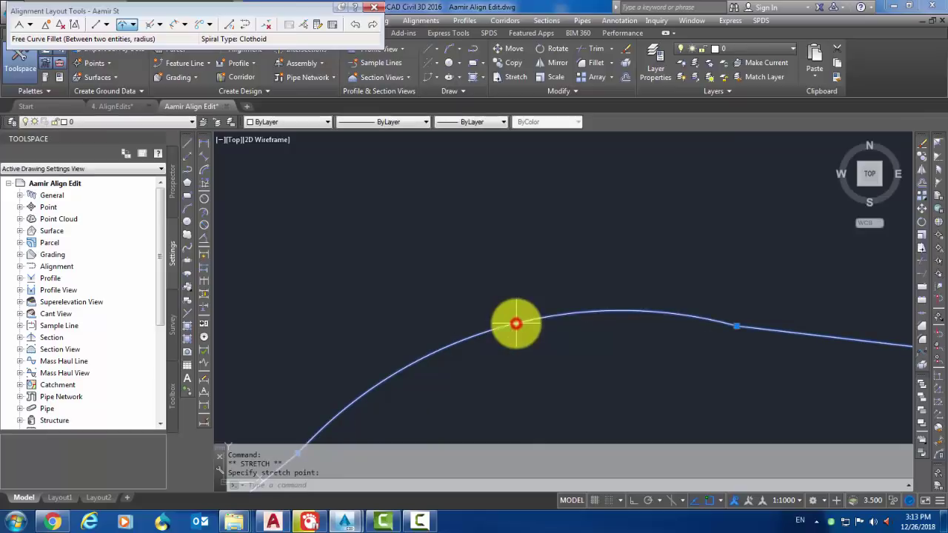
{"action": "scroll", "coordinate": [546, 337], "scroll_direction": "down", "scroll_amount": 4}
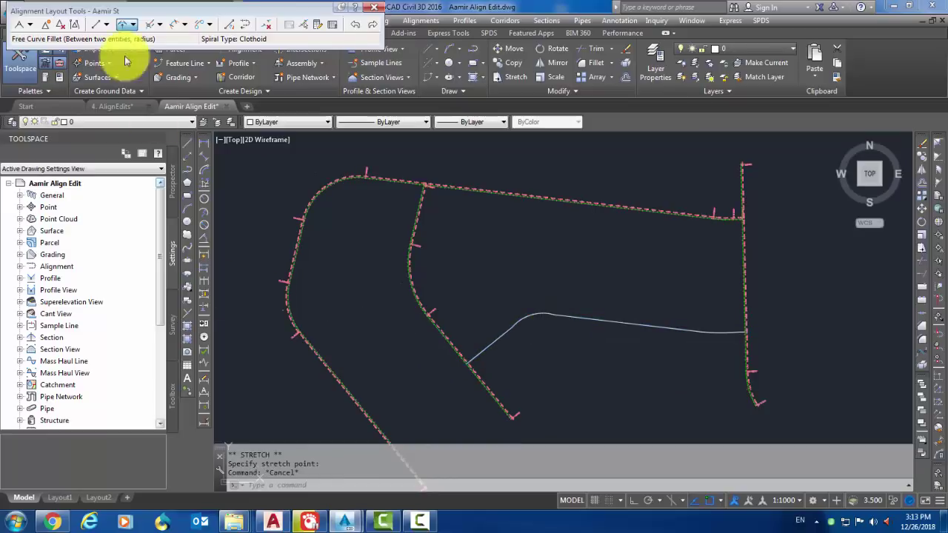
Close the layout tools and begin Create Alignment from Objects with the inner white polyline, accepting its eastward direction
{"action": "left_click", "coordinate": [374, 9]}
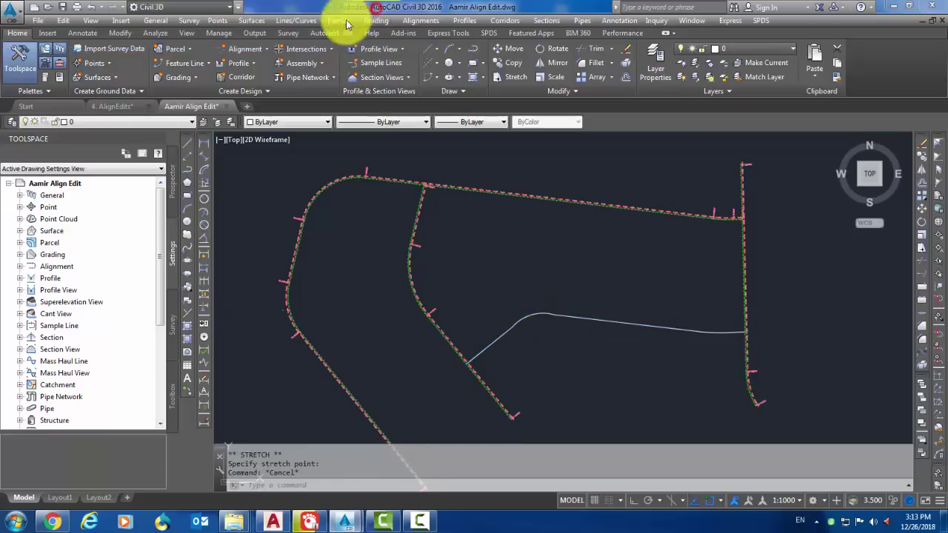
{"action": "left_click", "coordinate": [255, 49]}
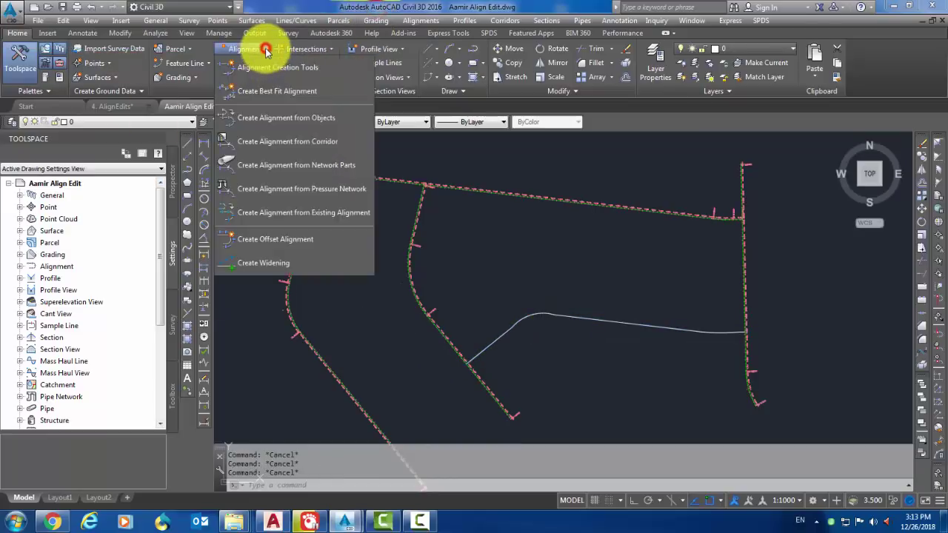
{"action": "left_click", "coordinate": [295, 118]}
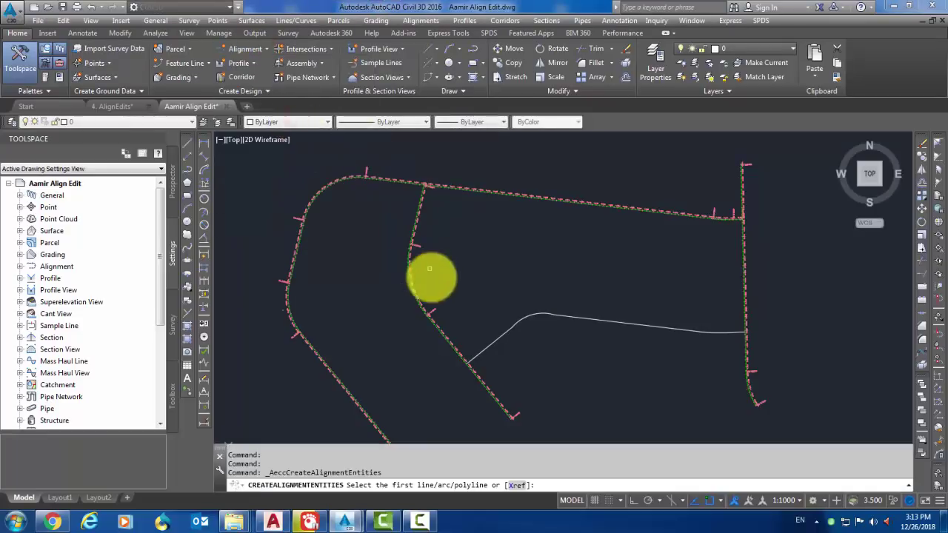
{"action": "left_click", "coordinate": [485, 349]}
{"action": "left_click", "coordinate": [522, 358]}
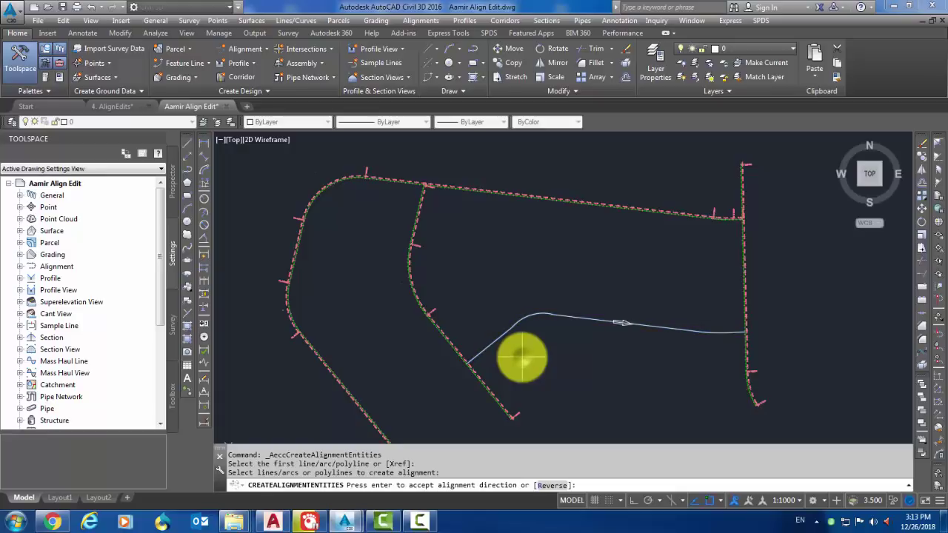
{"action": "key", "text": "Return"}
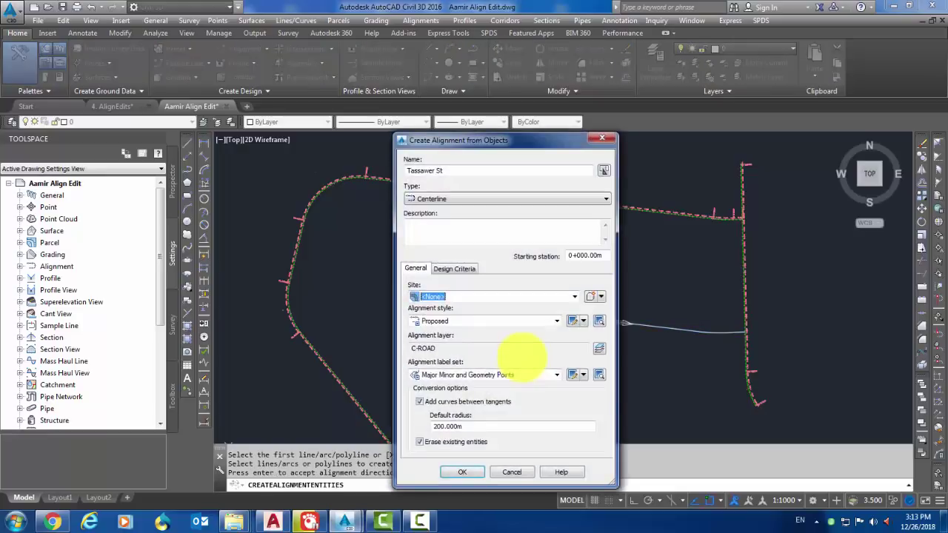
Name the centerline alignment Afzal St, set its starting station to 250 and create it
{"action": "left_click", "coordinate": [469, 171]}
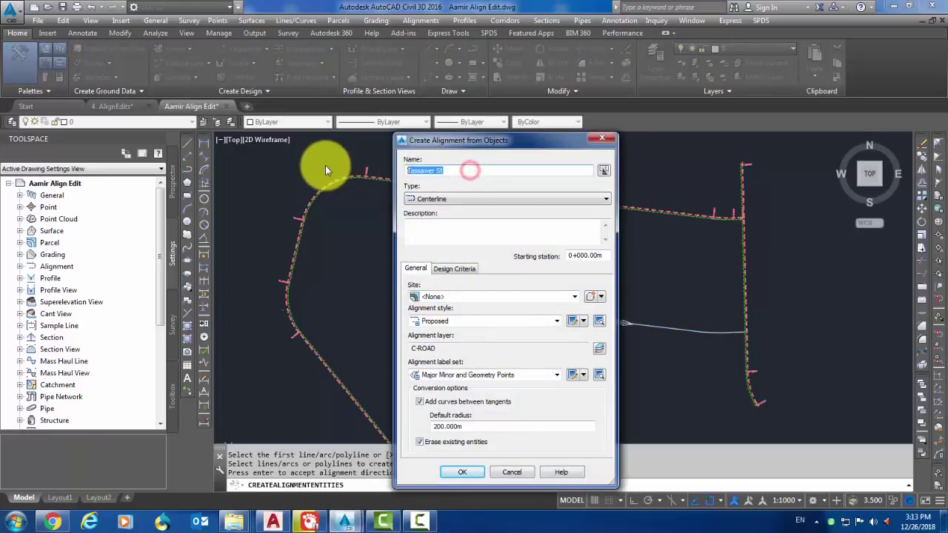
{"action": "type", "text": "Af"}
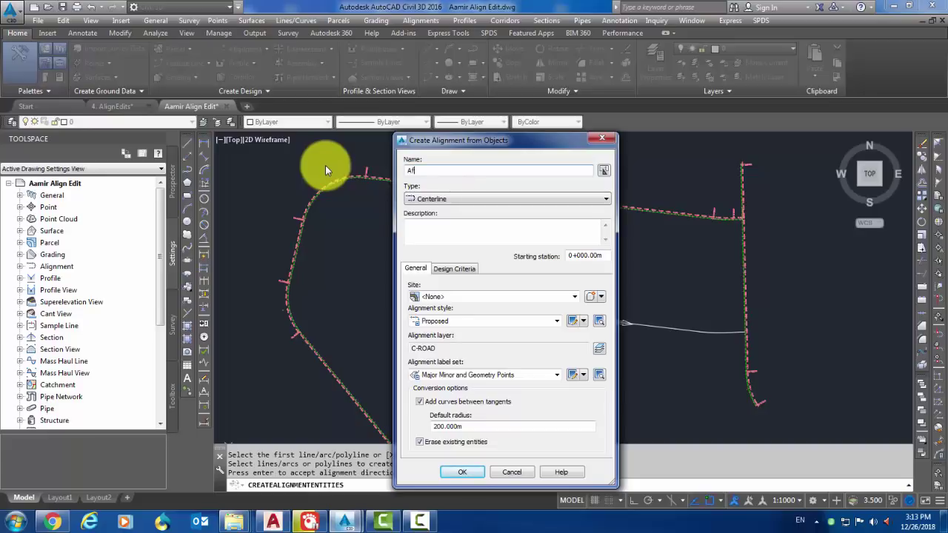
{"action": "type", "text": "zal St"}
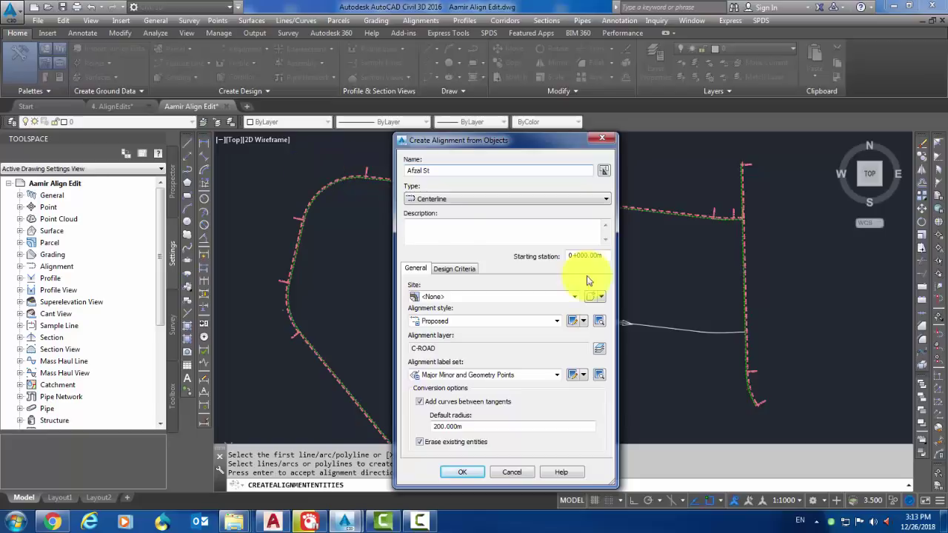
{"action": "left_click_drag", "start_coordinate": [601, 255], "coordinate": [536, 259]}
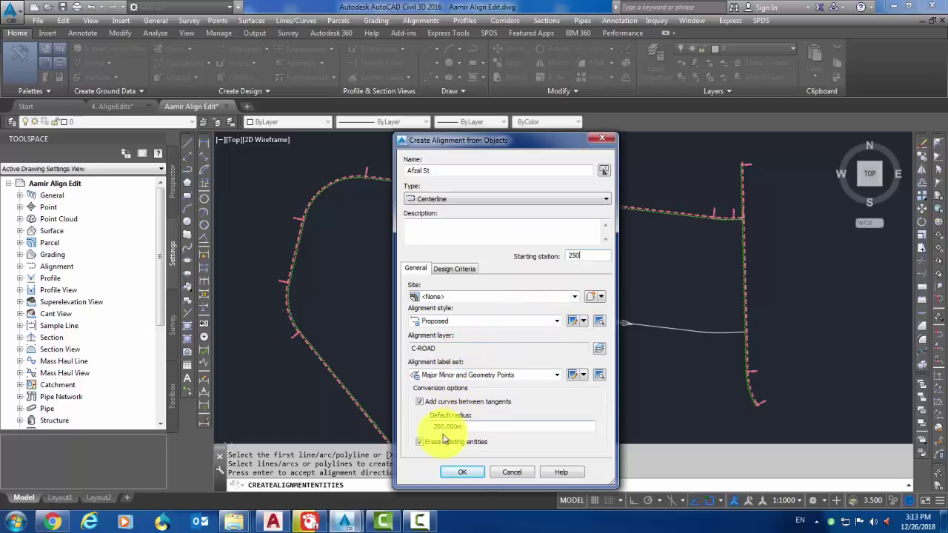
{"action": "left_click", "coordinate": [462, 471]}
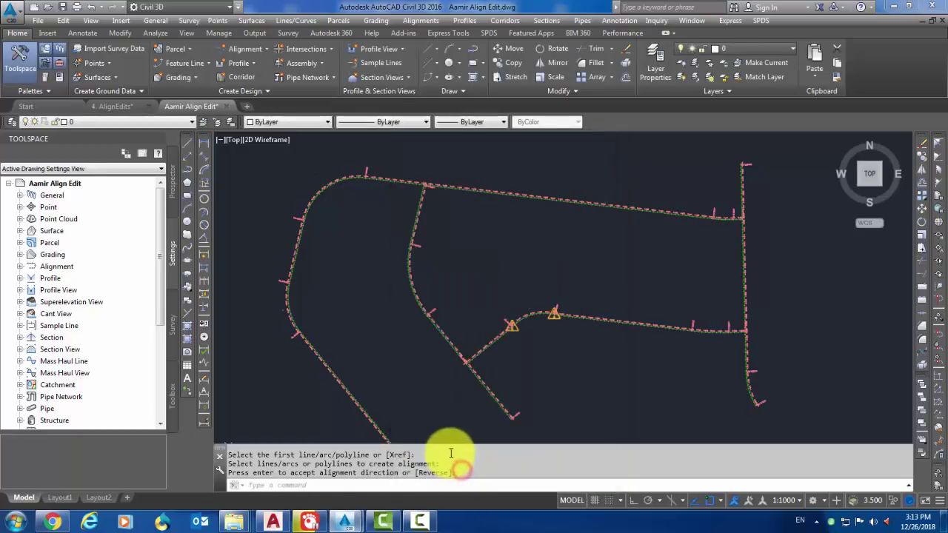
Open Afzal St's geometry in the Alignment Grid View and set curve 2's tangency constraint to Constrained on Both Sides (Free)
{"action": "scroll", "coordinate": [558, 326], "scroll_direction": "up", "scroll_amount": 5}
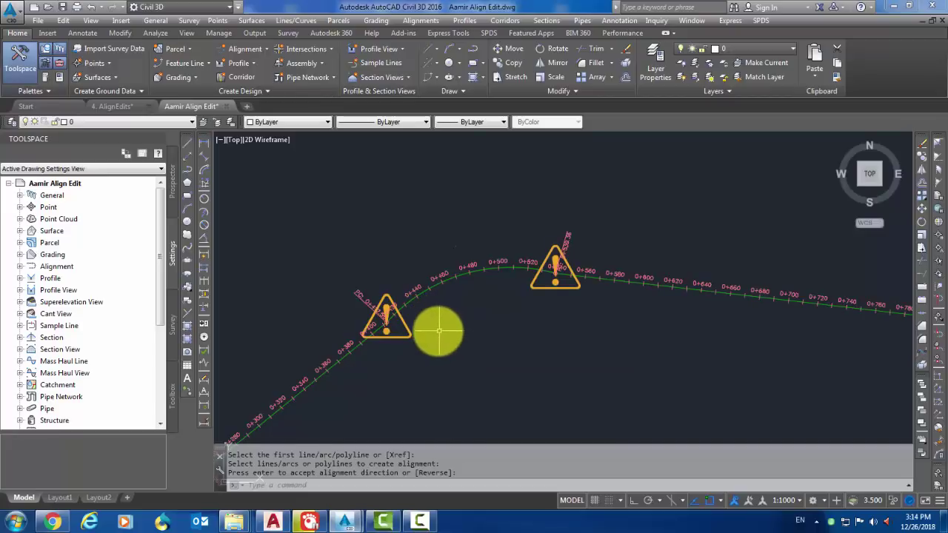
{"action": "key", "text": "Return"}
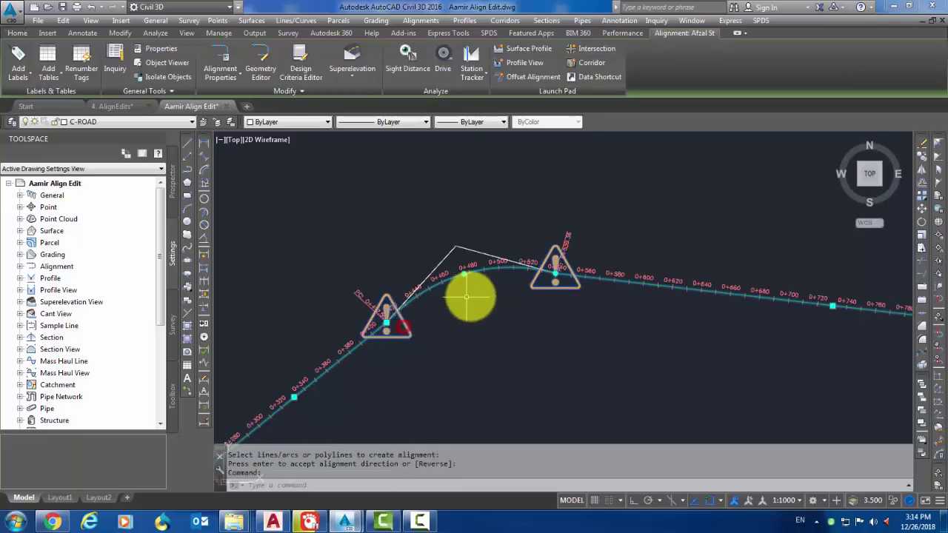
{"action": "left_click", "coordinate": [262, 74]}
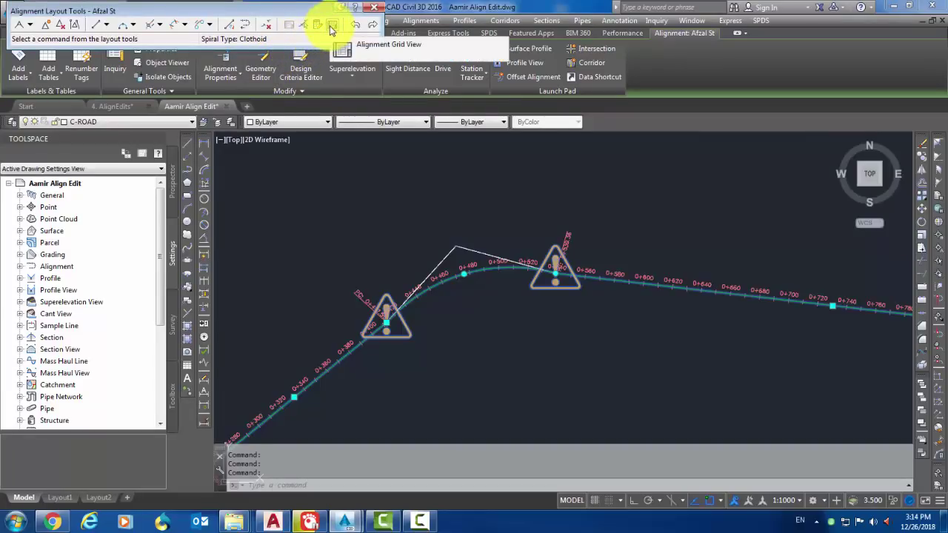
{"action": "left_click", "coordinate": [330, 27]}
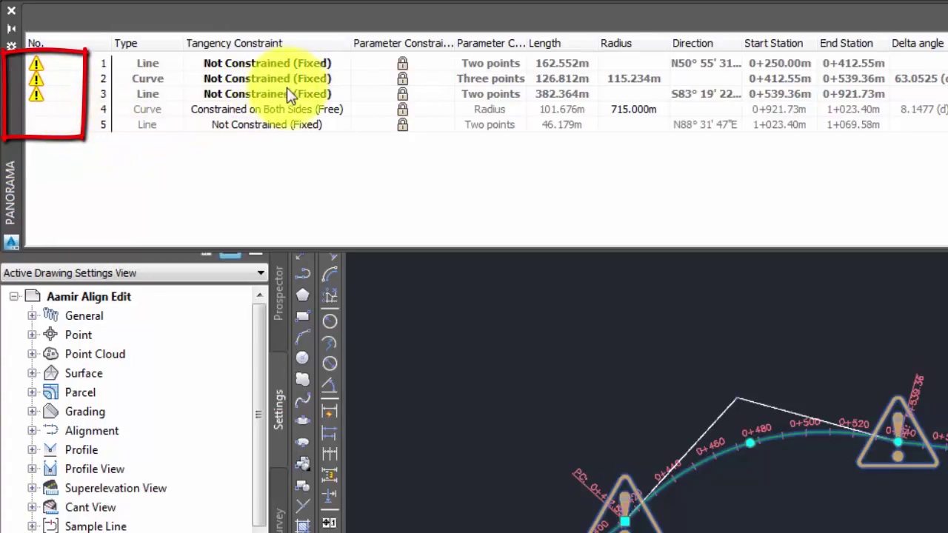
{"action": "left_click", "coordinate": [333, 79]}
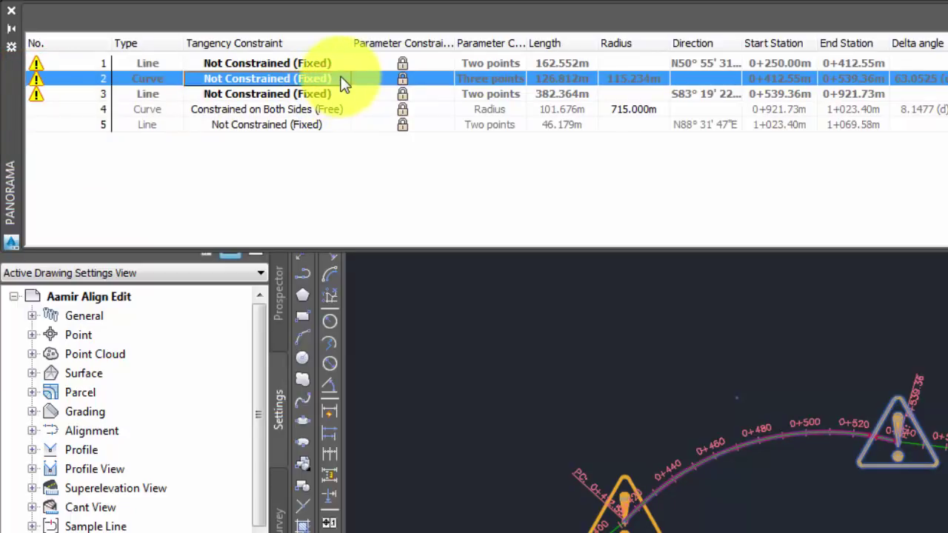
{"action": "left_click", "coordinate": [340, 78]}
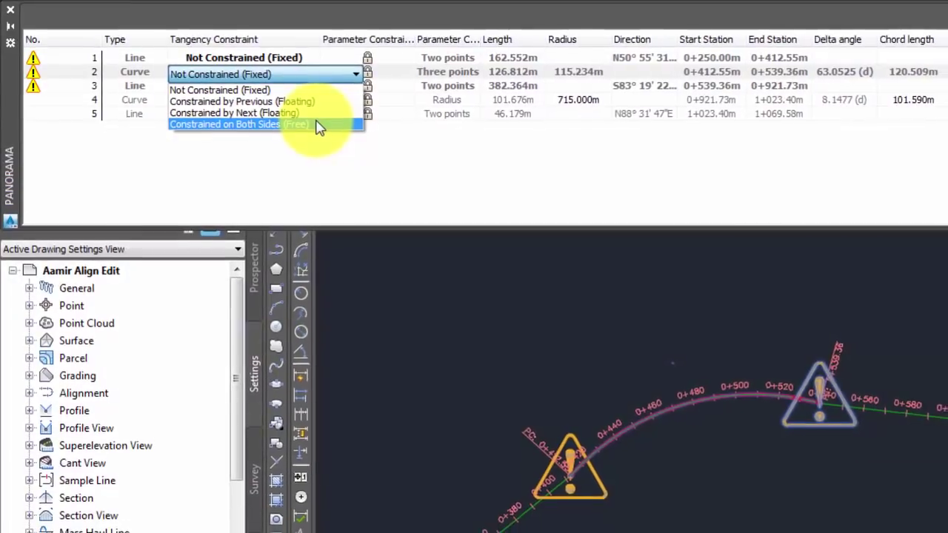
{"action": "left_click", "coordinate": [319, 126]}
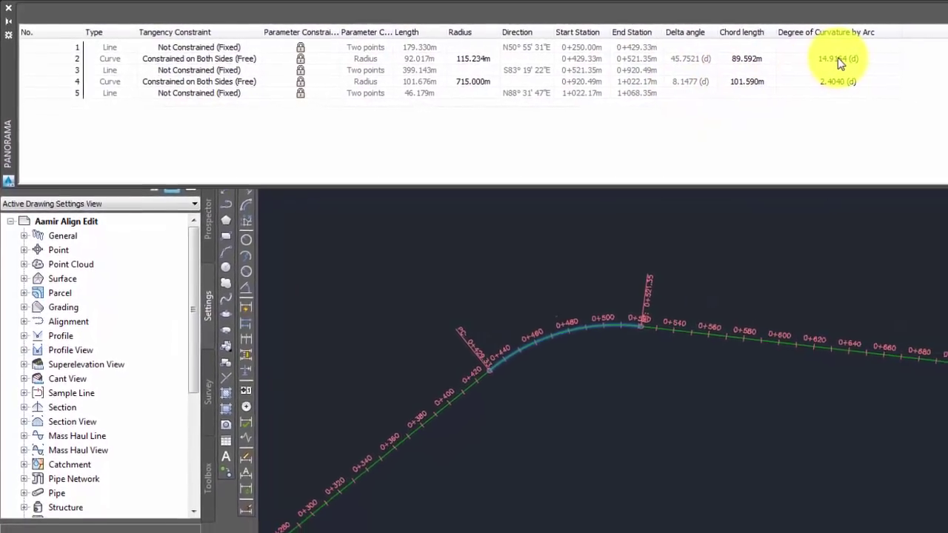
Set curve 2's radius to 155 m and close the grid view and the alignment layout tools
{"action": "left_click", "coordinate": [851, 61]}
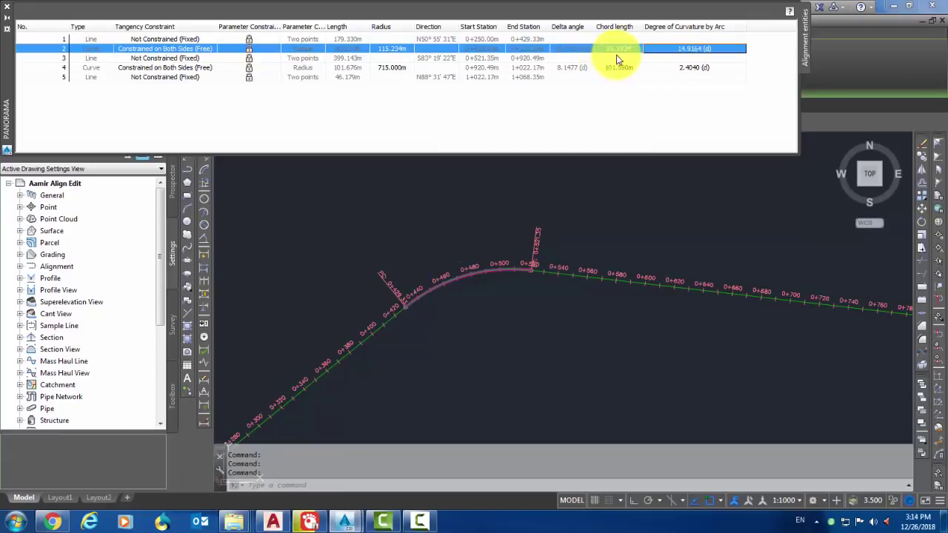
{"action": "left_click", "coordinate": [398, 47]}
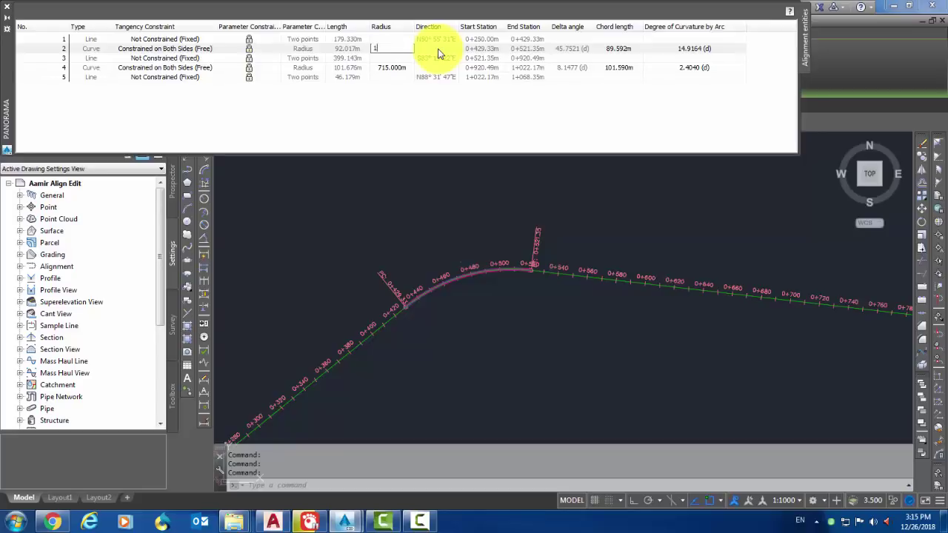
{"action": "type", "text": "155."}
{"action": "key", "text": "Return"}
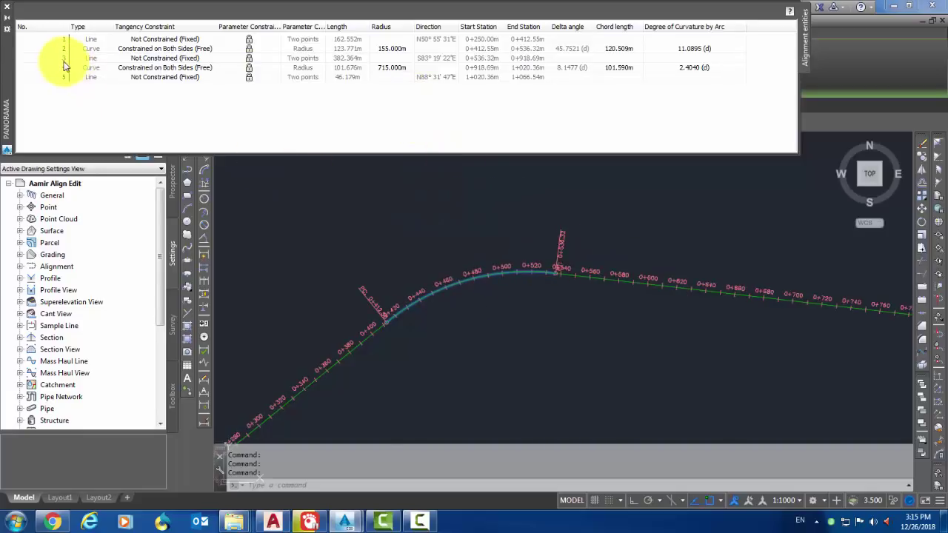
{"action": "left_click", "coordinate": [4, 10]}
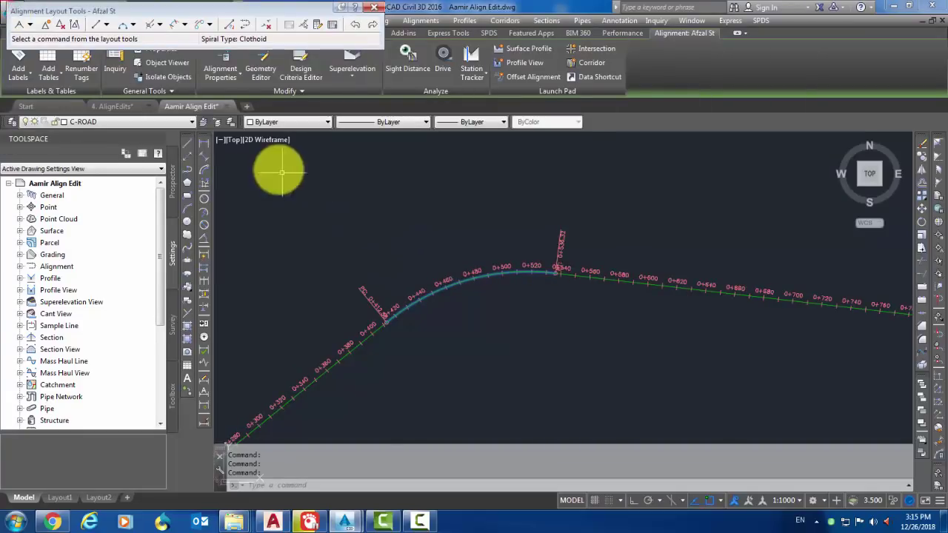
{"action": "left_click", "coordinate": [370, 13]}
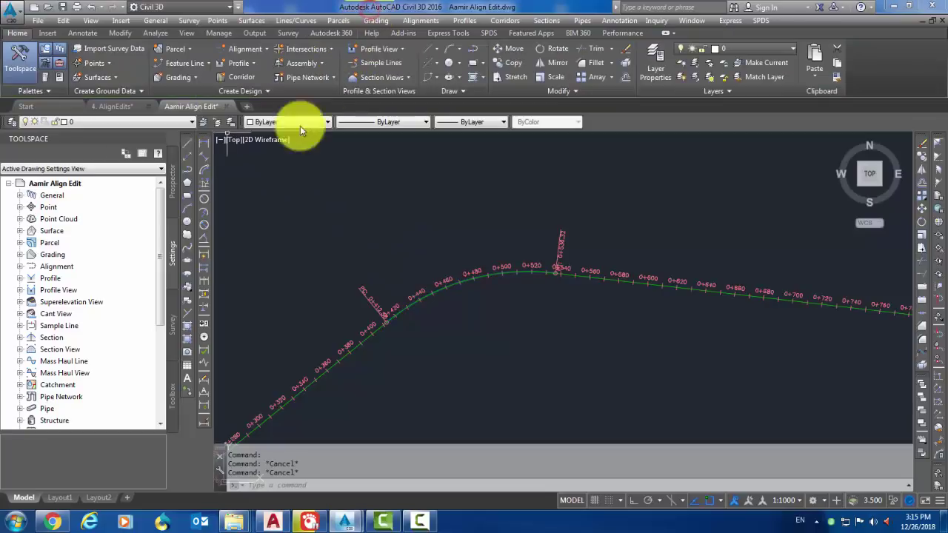
{"action": "scroll", "coordinate": [442, 237], "scroll_direction": "down", "scroll_amount": 2}
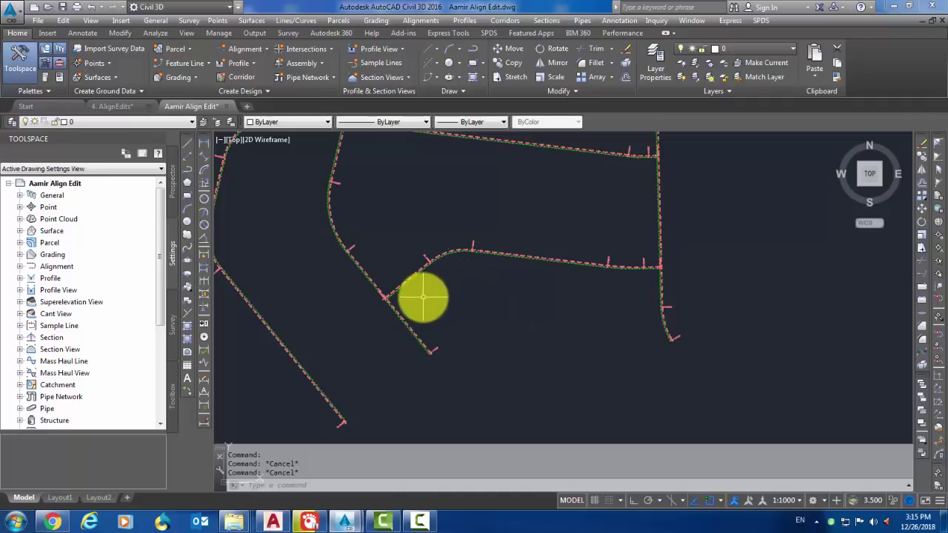
{"action": "mouse_move", "coordinate": [422, 297]}
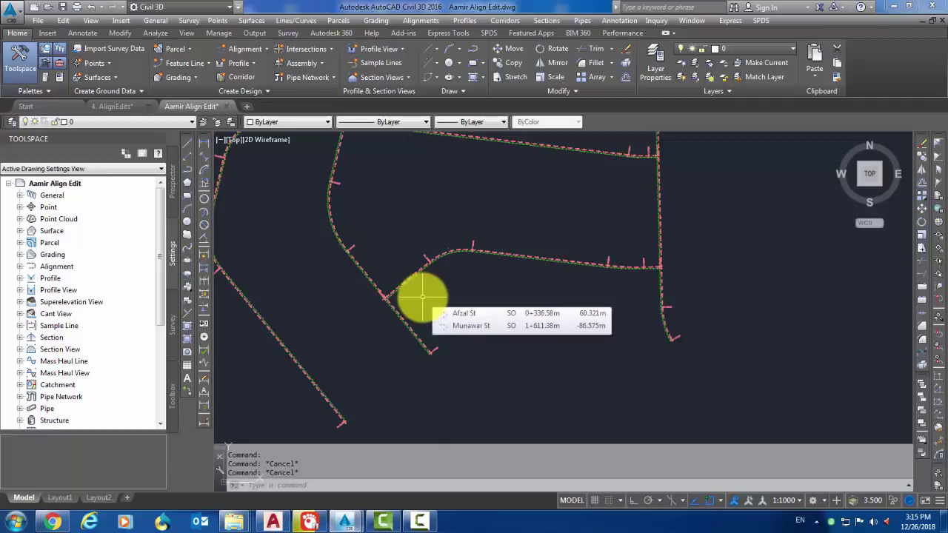